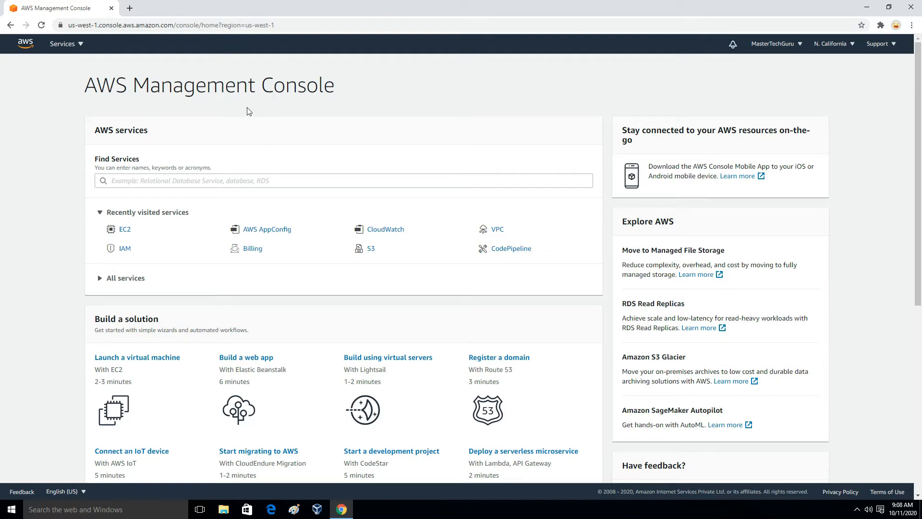
Open the EC2 service and start launching a new instance.
click(72, 48)
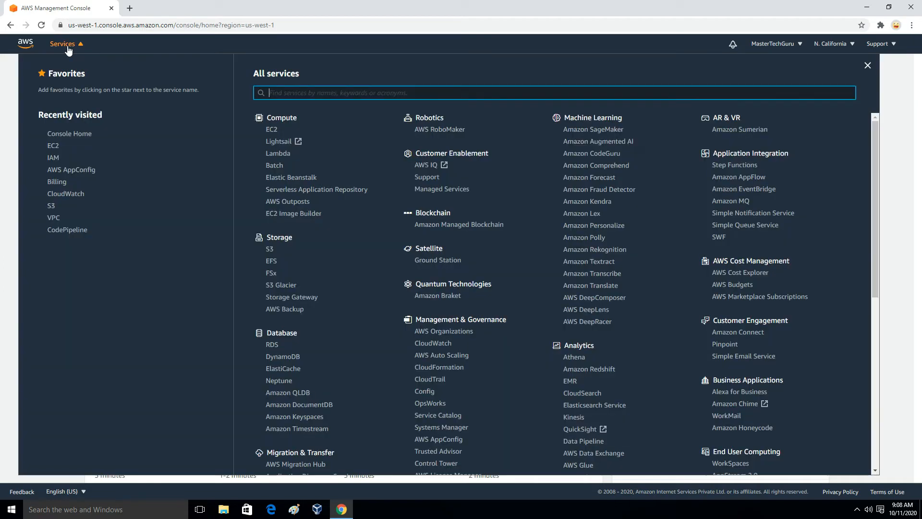
click(272, 130)
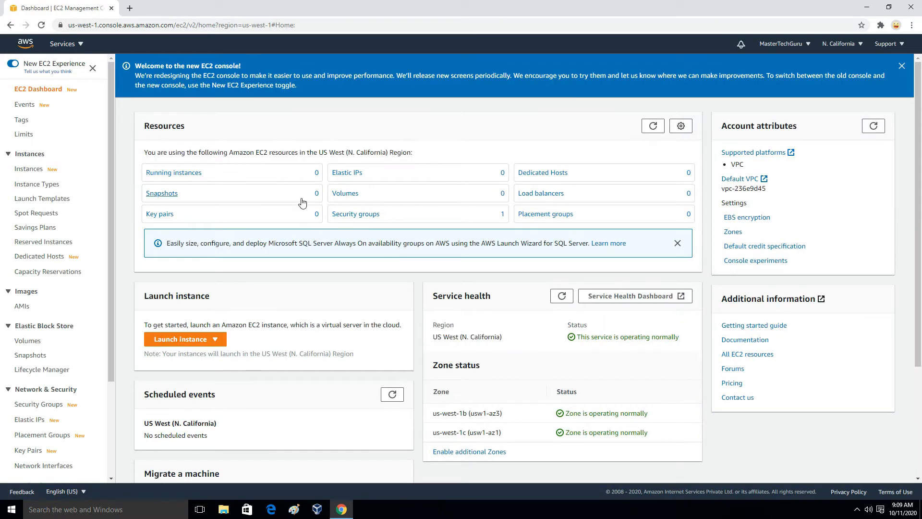
click(180, 342)
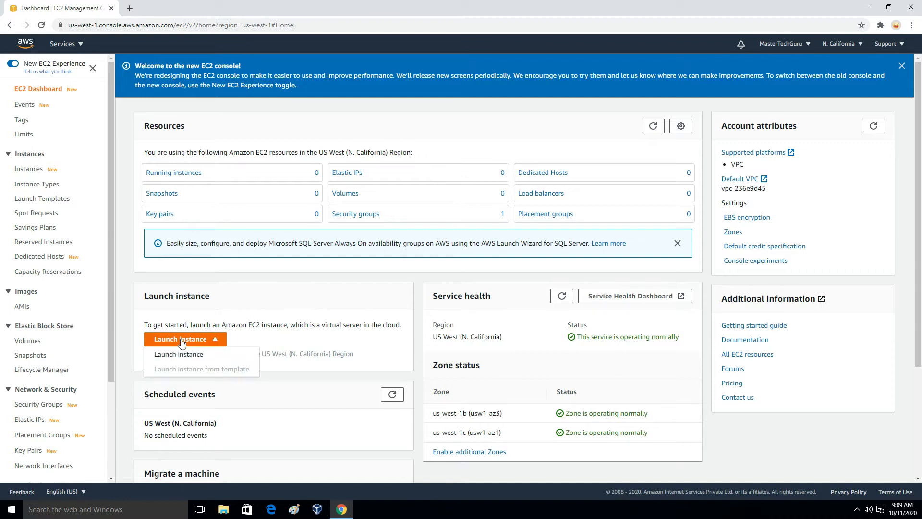
click(176, 353)
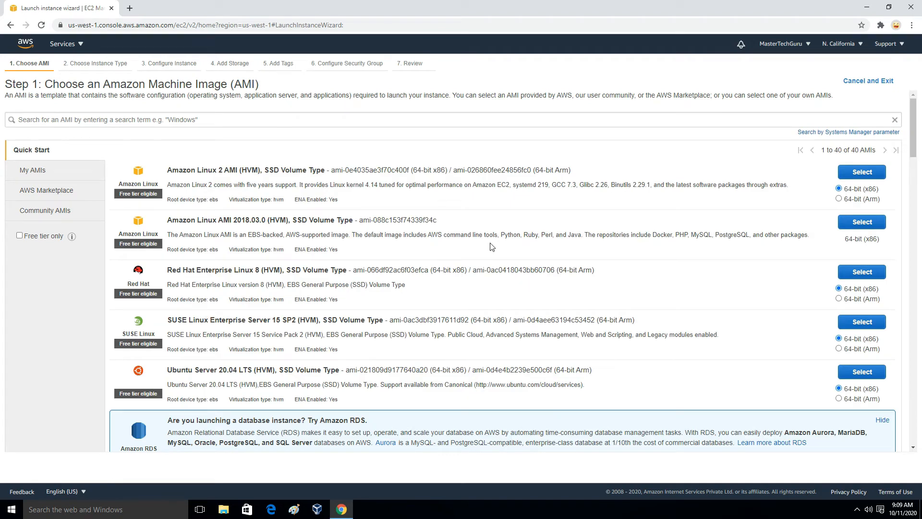
Choose the Microsoft Windows Server 2019 Base image for the instance.
scroll(492, 247, down, 6)
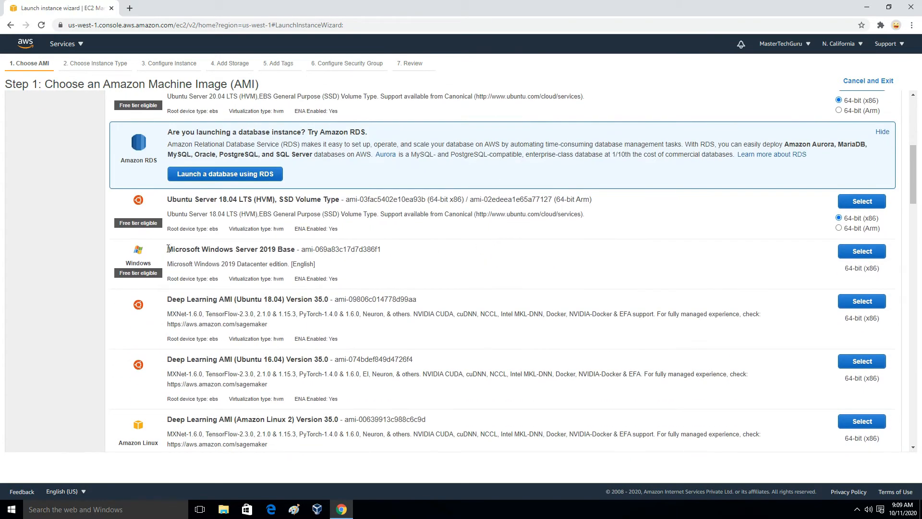
drag(168, 249, 277, 254)
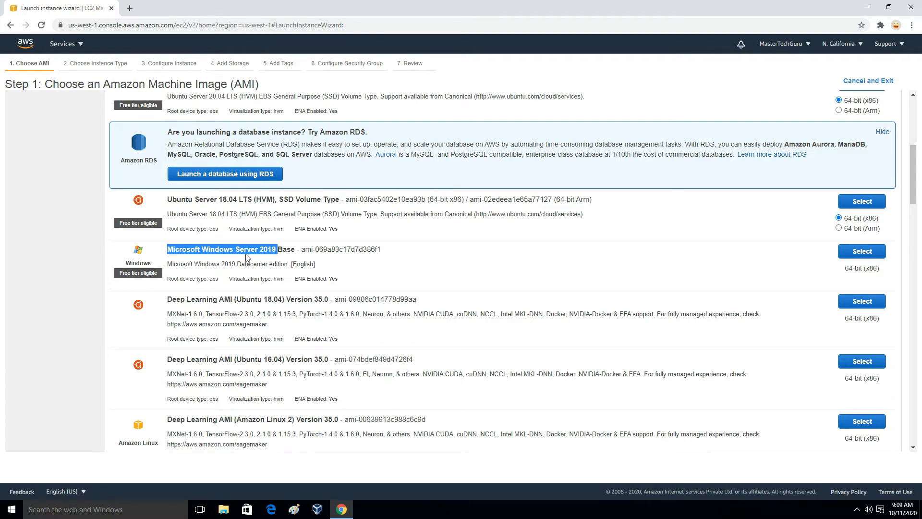
scroll(279, 257, up, 7)
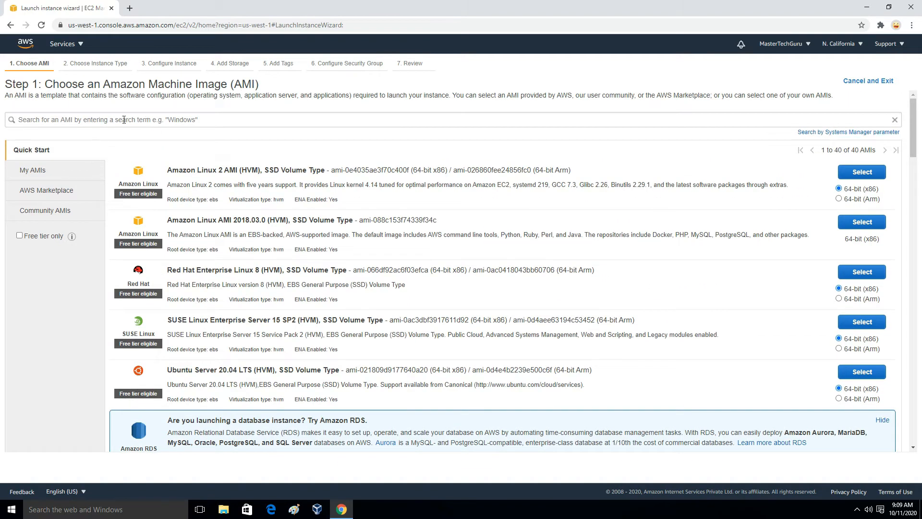
scroll(249, 275, down, 5)
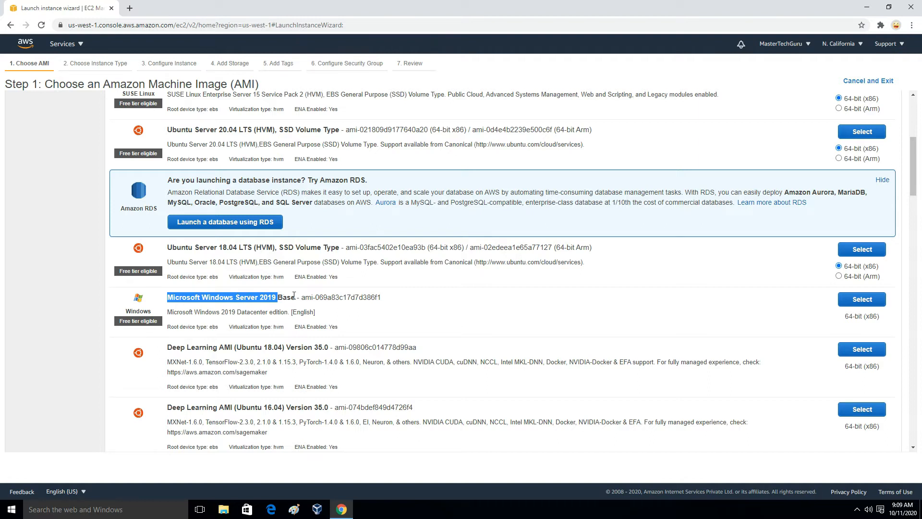
click(856, 301)
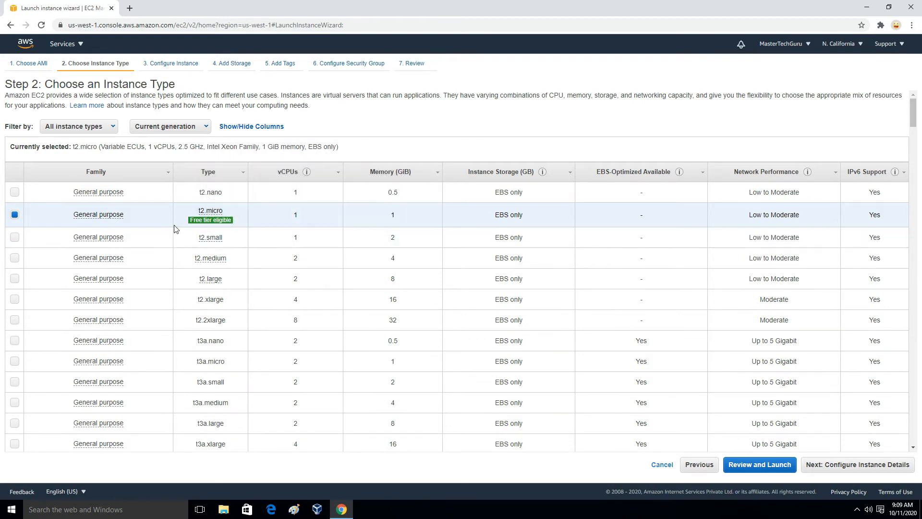
Keep the t2.micro instance type with the default instance details and 30 GiB root volume, and continue to the tags.
mouse_move(223, 223)
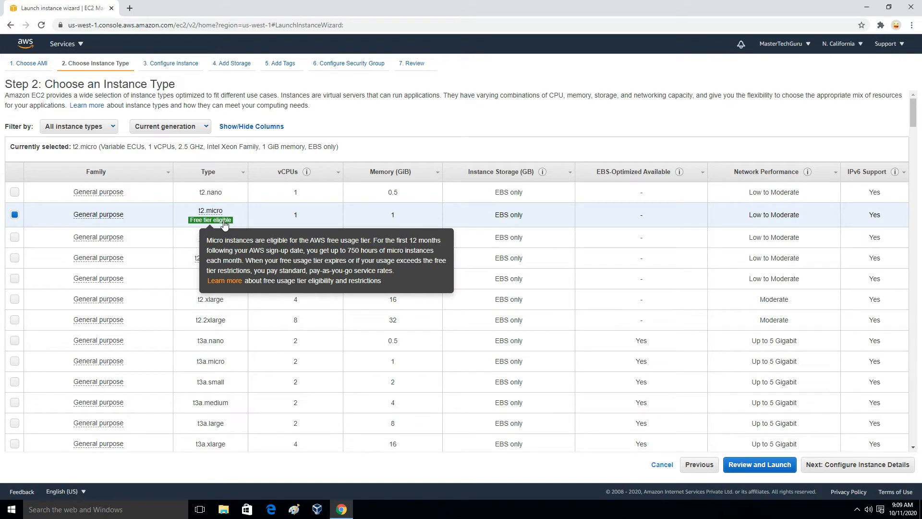
click(837, 473)
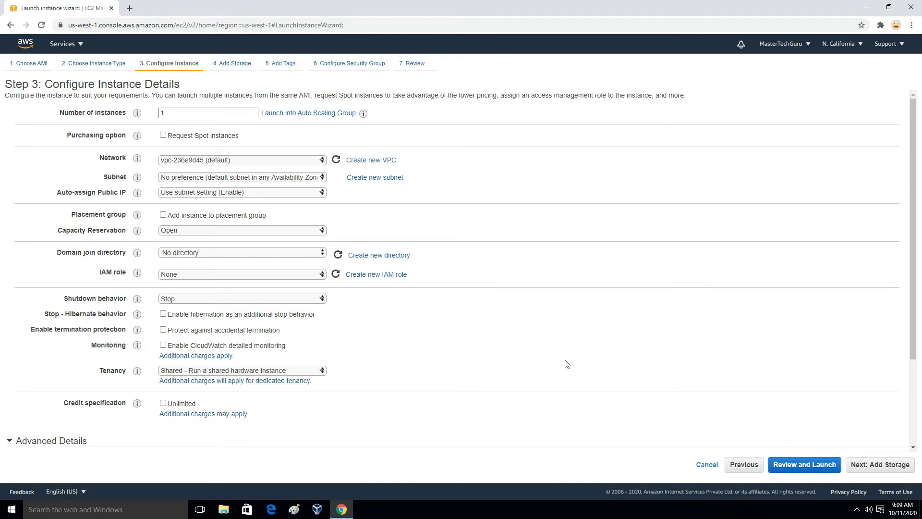
click(871, 470)
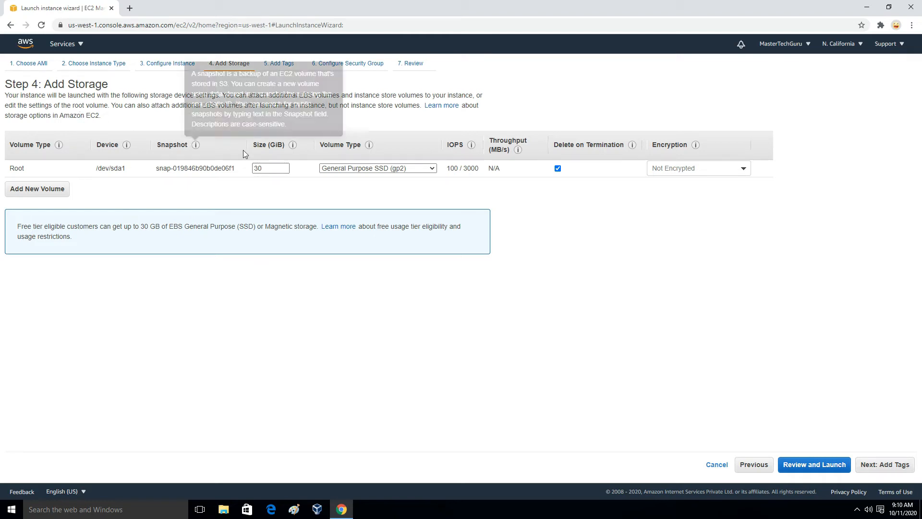
double_click(266, 167)
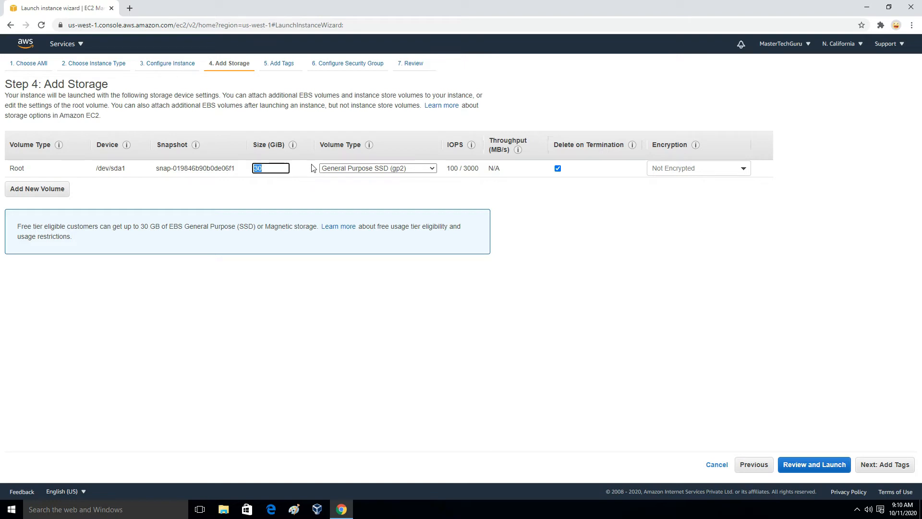
click(895, 472)
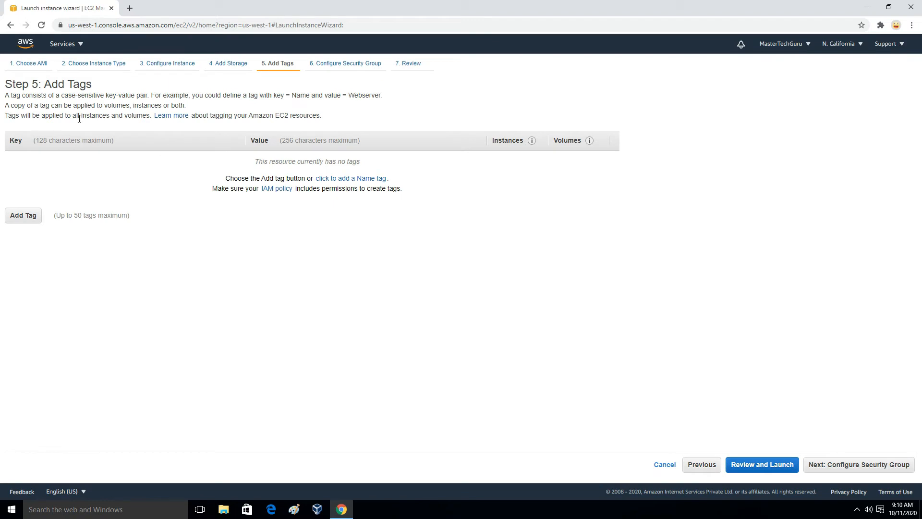
Add a tag with key Name and value Windows Server, and continue to the security group configuration.
click(38, 215)
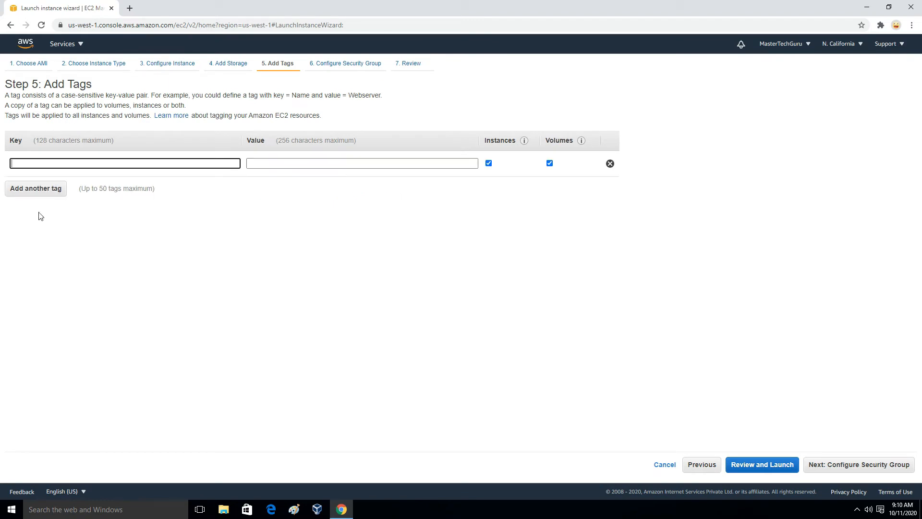
text(Name)
key(Tab)
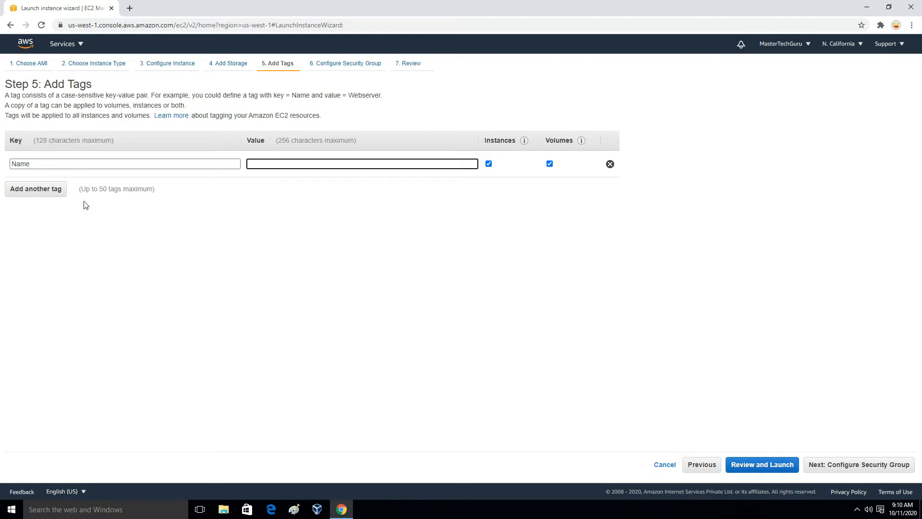
text(Windows Server)
click(283, 261)
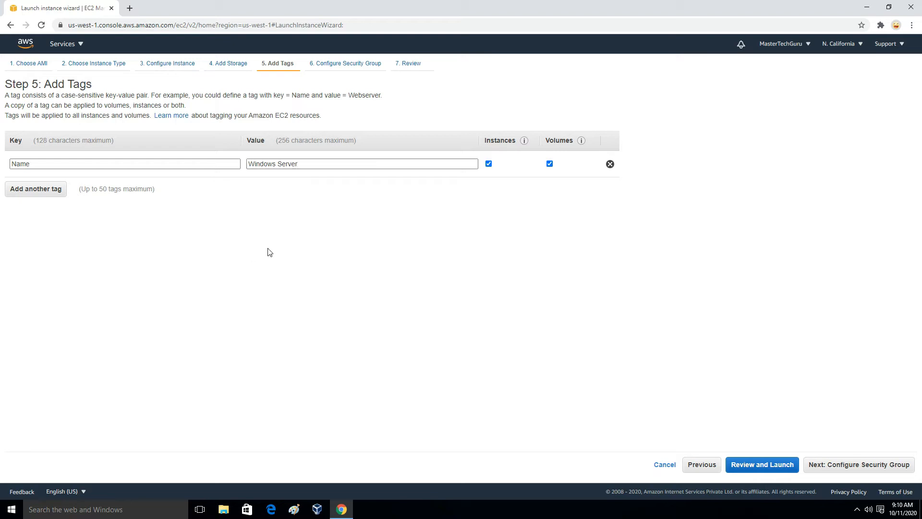
click(862, 466)
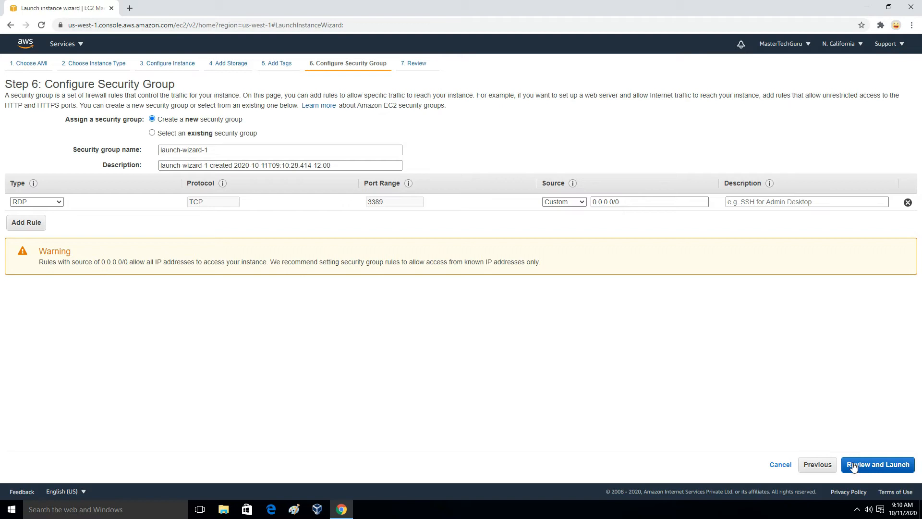
Set both the new security group's name and its description to Windows-Server-SG.
click(90, 146)
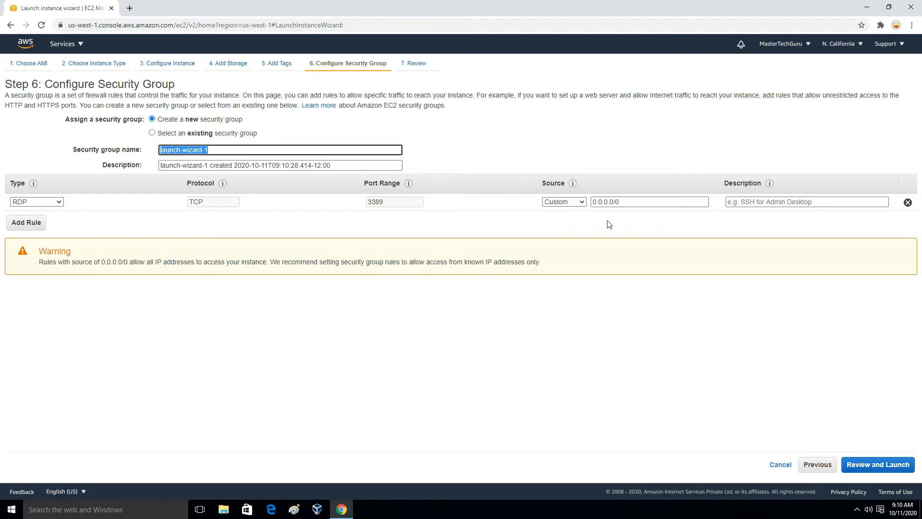
text(Windows-Se)
key(ctrl+a)
key(ctrl+c)
triple_click(363, 165)
key(ctrl+v)
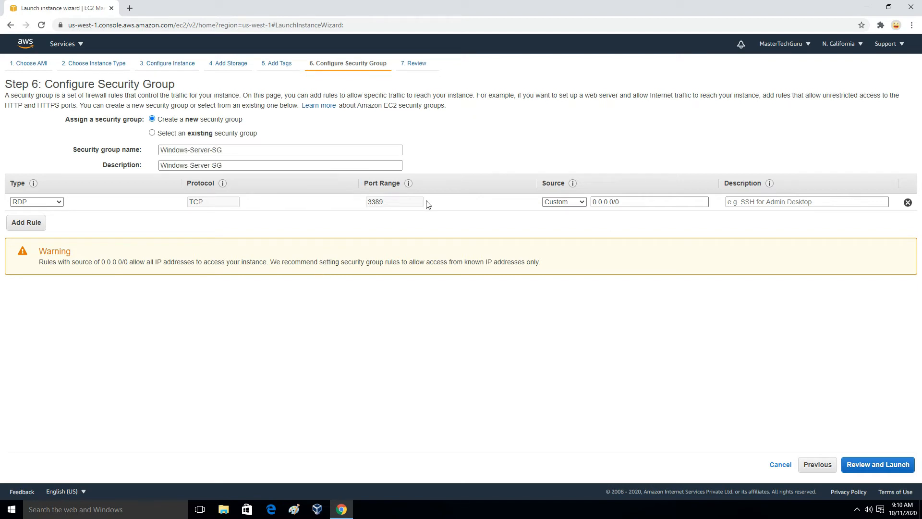
Set the RDP rule's source to Anywhere and proceed to the launch review.
double_click(370, 204)
click(555, 202)
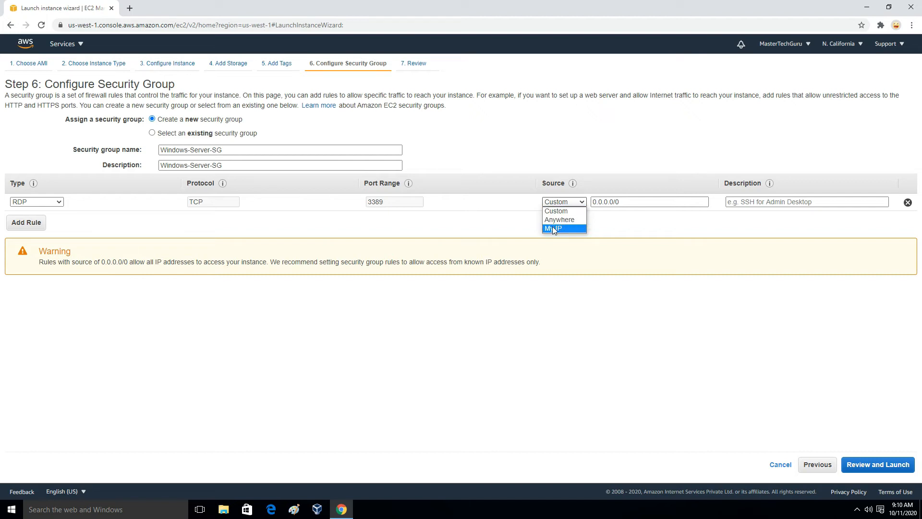
click(583, 202)
key(Tab)
click(584, 201)
click(572, 220)
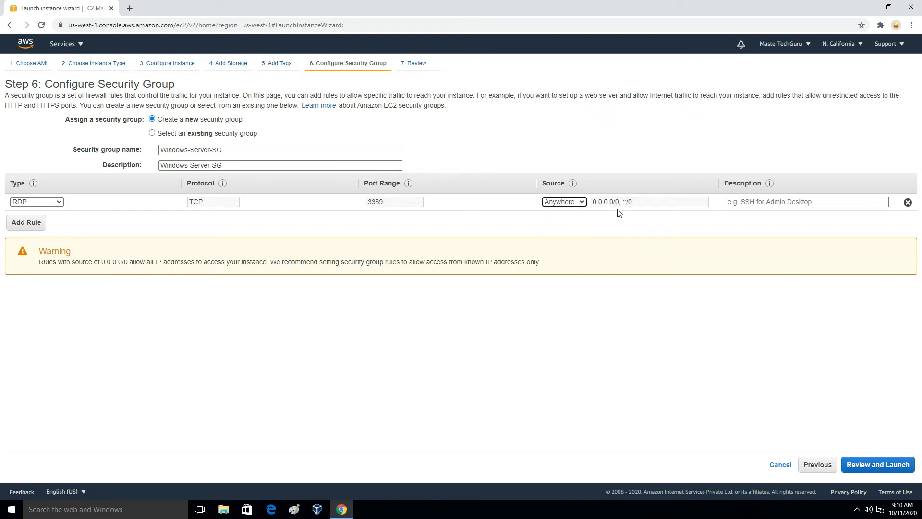
drag(592, 202, 640, 205)
click(628, 211)
drag(368, 202, 388, 206)
click(865, 470)
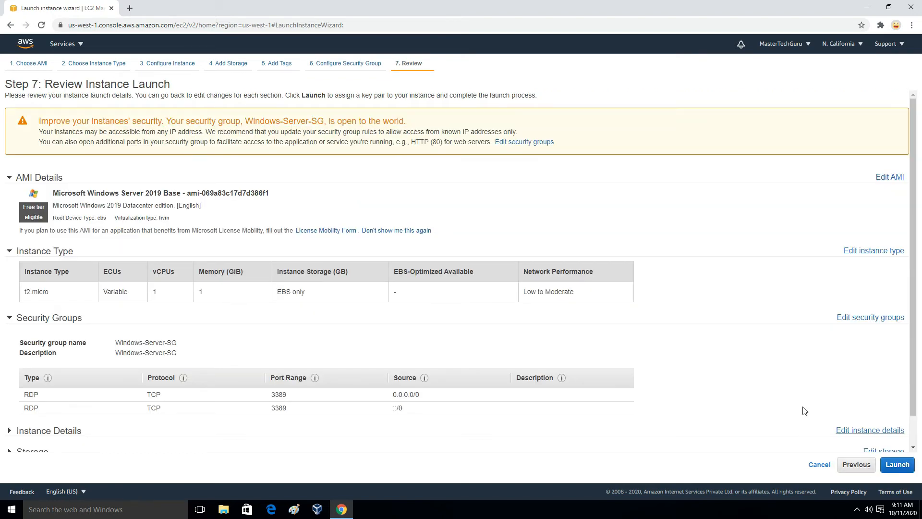
Examine the launch summary, including the image, security group, instance details, storage and tags.
scroll(513, 333, down, 2)
scroll(512, 333, up, 1)
scroll(495, 325, down, 1)
scroll(258, 259, up, 1)
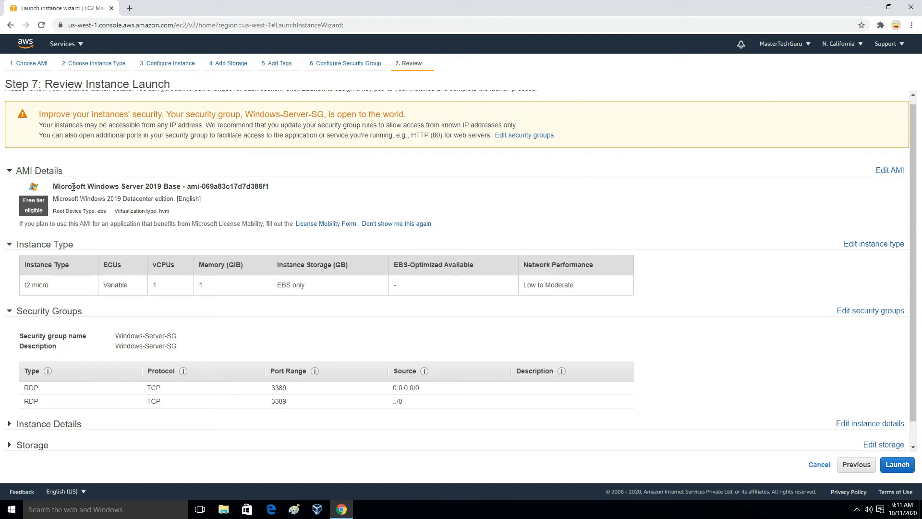
scroll(70, 185, down, 1)
drag(65, 161, 163, 162)
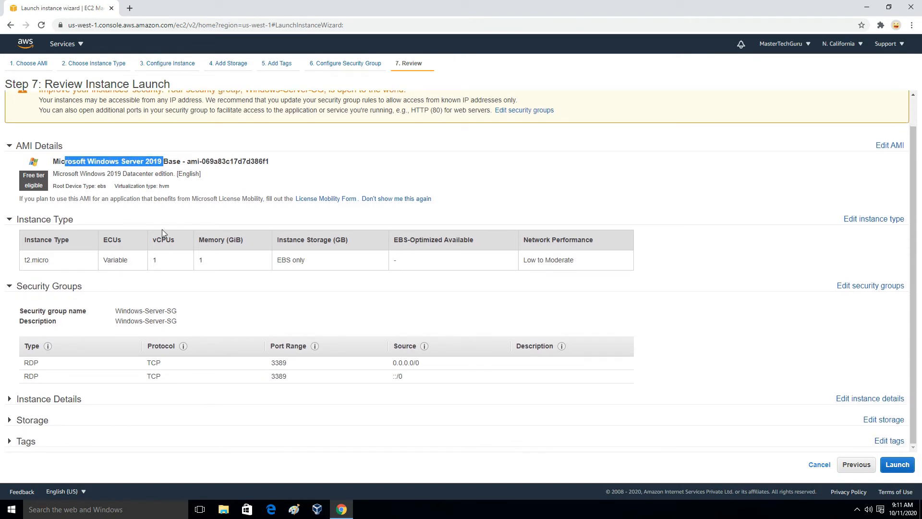
scroll(87, 263, up, 1)
scroll(72, 336, down, 1)
click(55, 398)
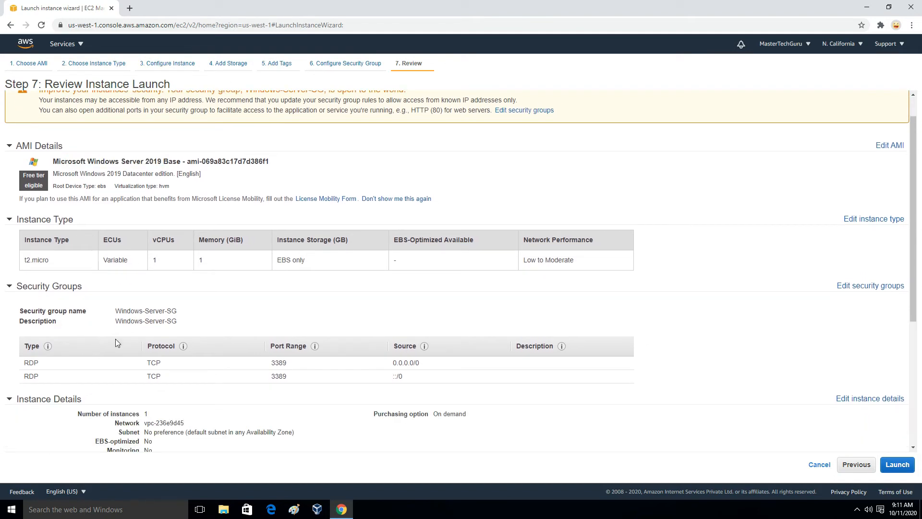
scroll(113, 345, down, 5)
click(56, 421)
scroll(55, 421, down, 1)
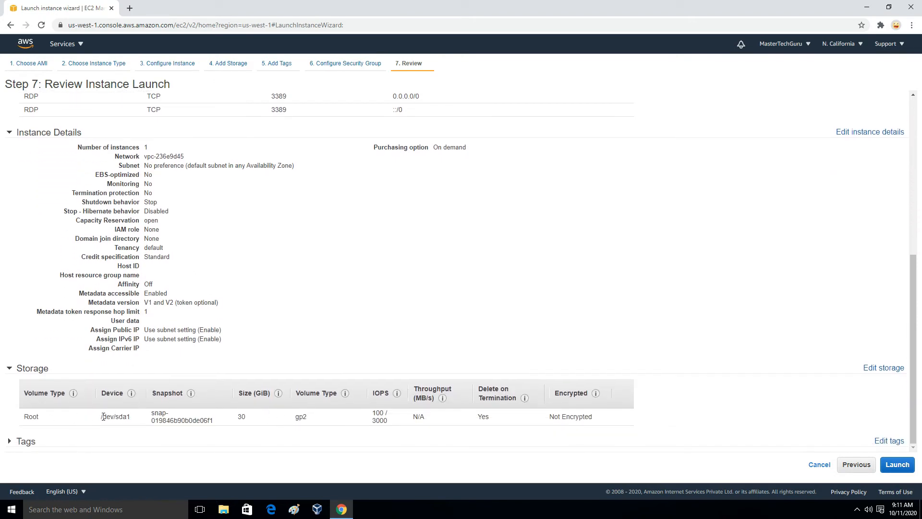
click(60, 439)
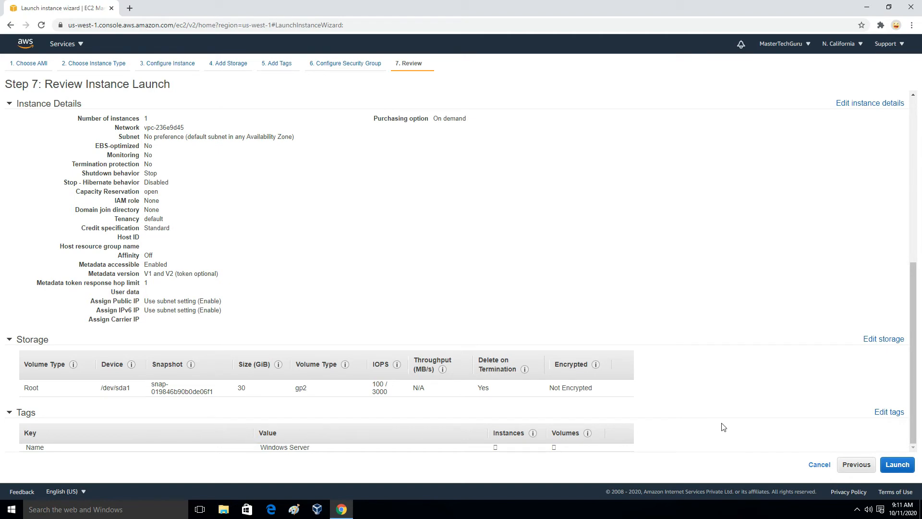
Create a new key pair named MyWindowsKeyPair for the launch and download its private key file.
click(896, 466)
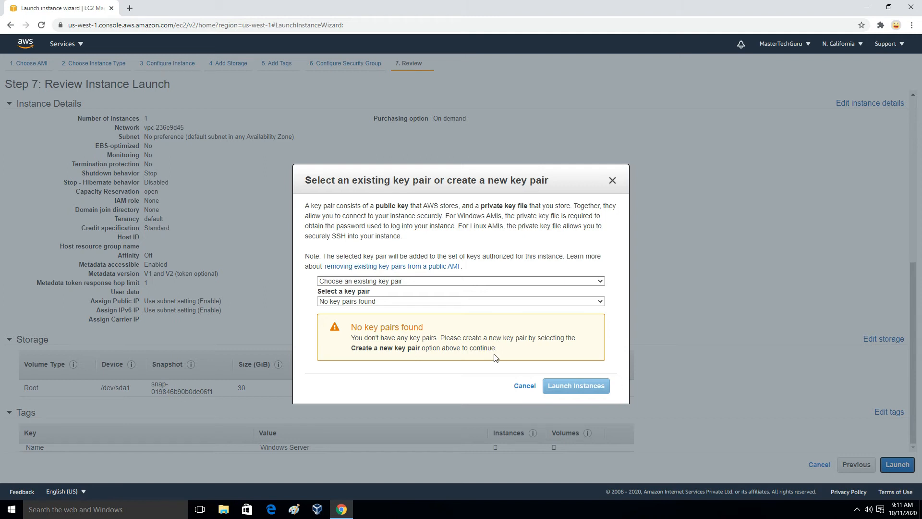
click(387, 282)
click(384, 299)
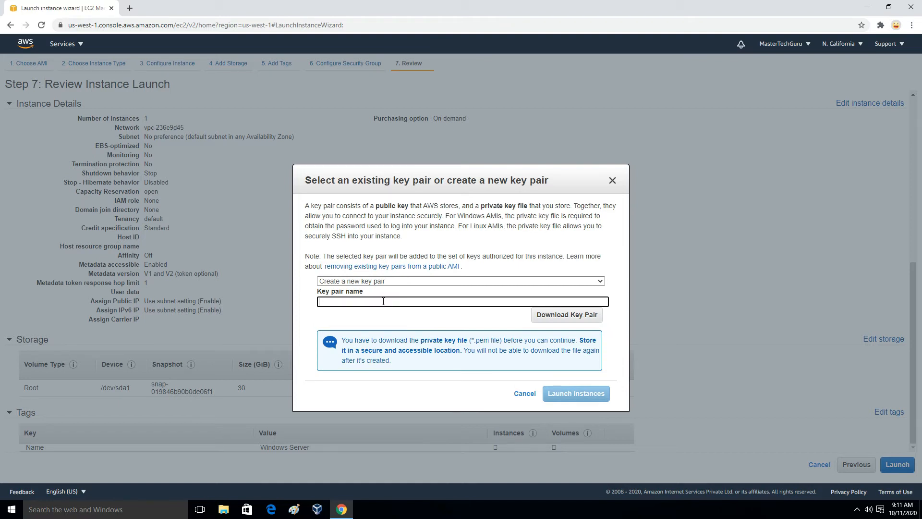
text(MyWi)
text(ndowsKeyPair)
click(556, 316)
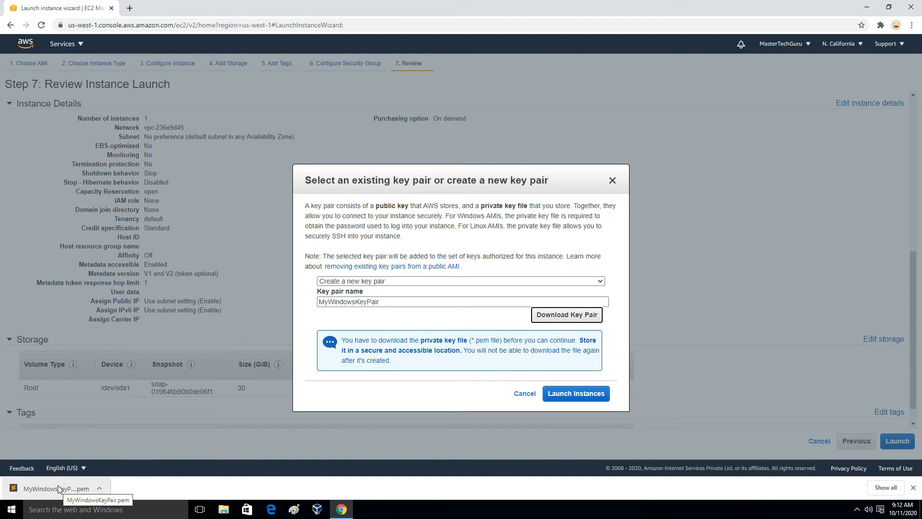
Launch the instance and view it in a refreshed instances list with the Name column widened.
click(561, 396)
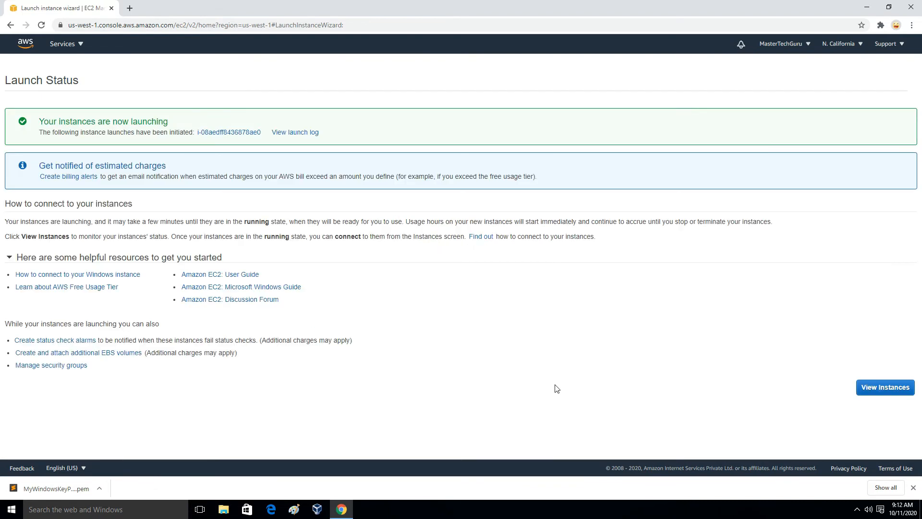
click(885, 387)
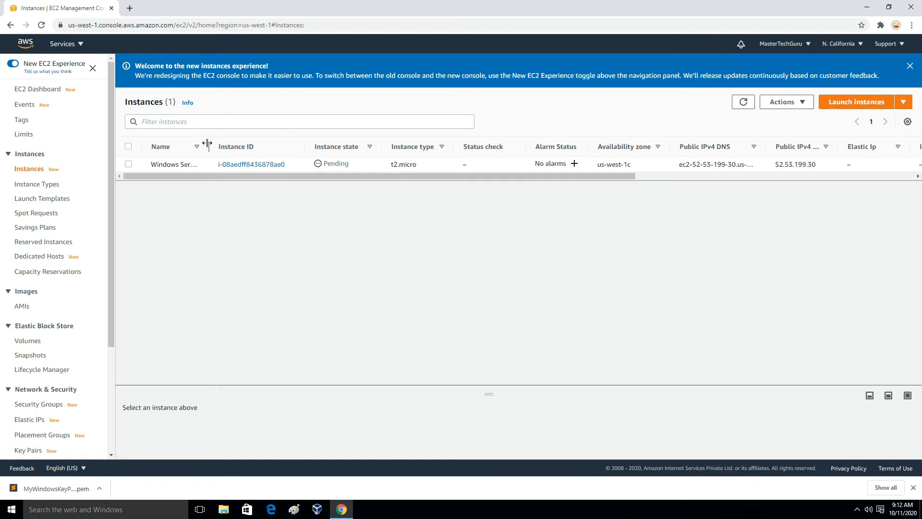
drag(208, 146, 219, 146)
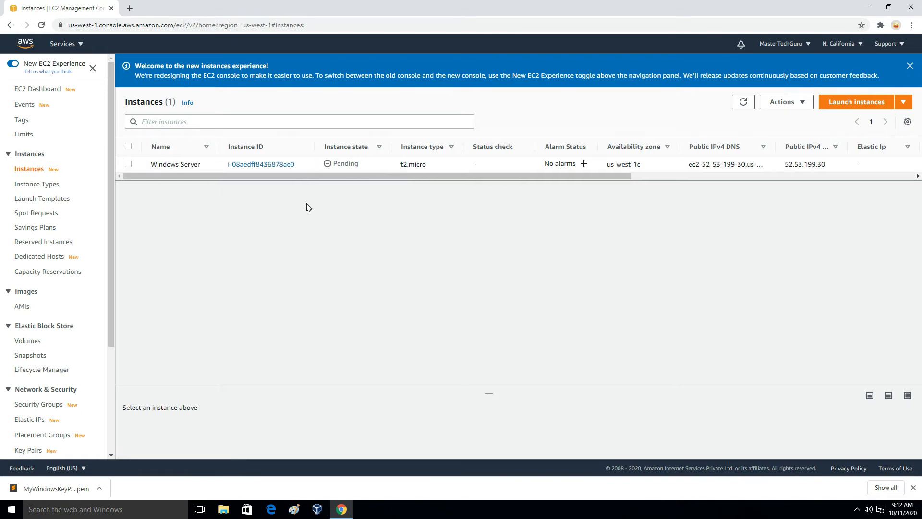
click(744, 102)
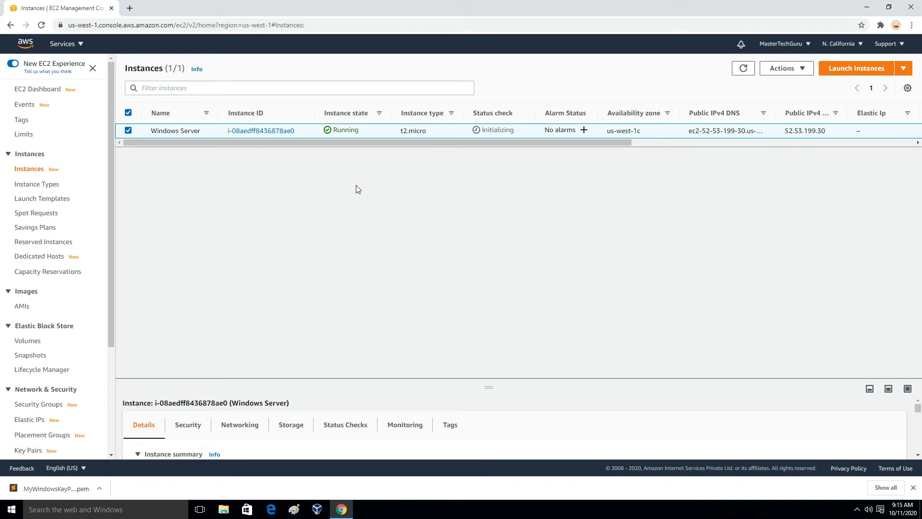
Open the RDP client connection details for the Windows Server instance and download its remote desktop file.
mouse_move(204, 131)
right_click(217, 130)
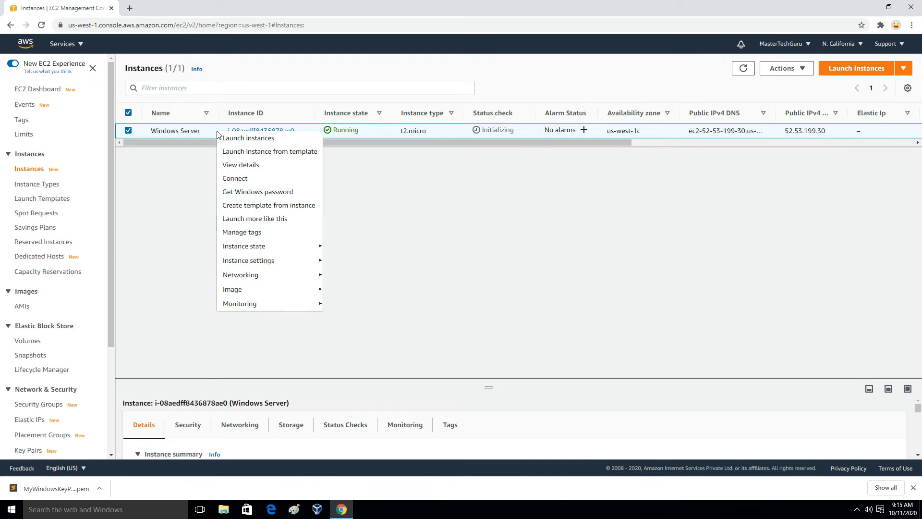
click(248, 180)
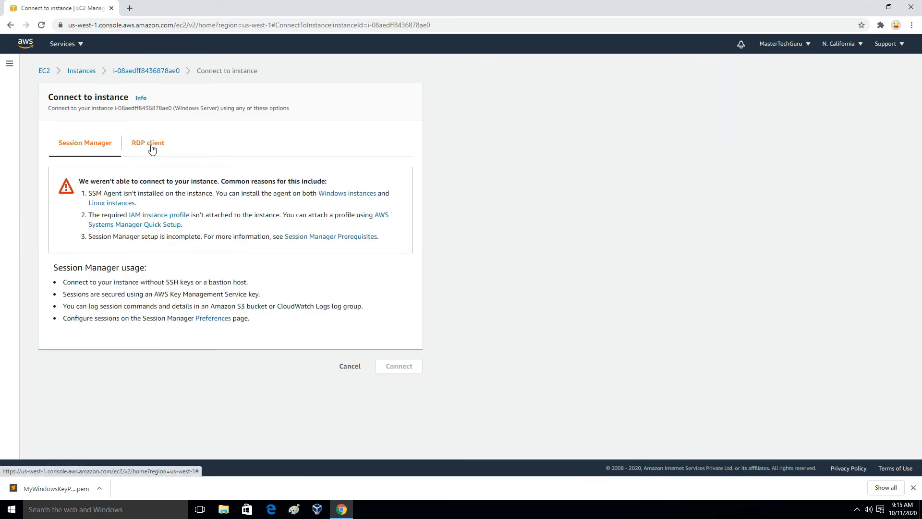
click(152, 150)
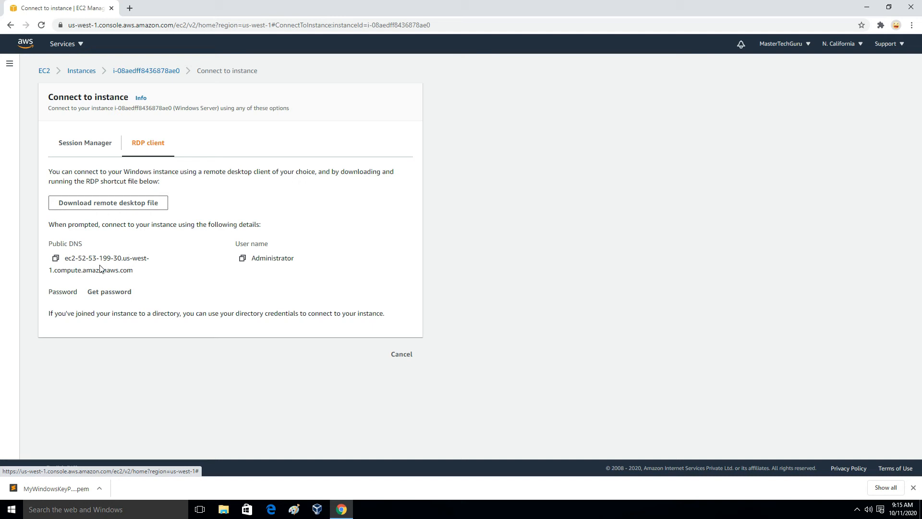
drag(67, 257, 140, 271)
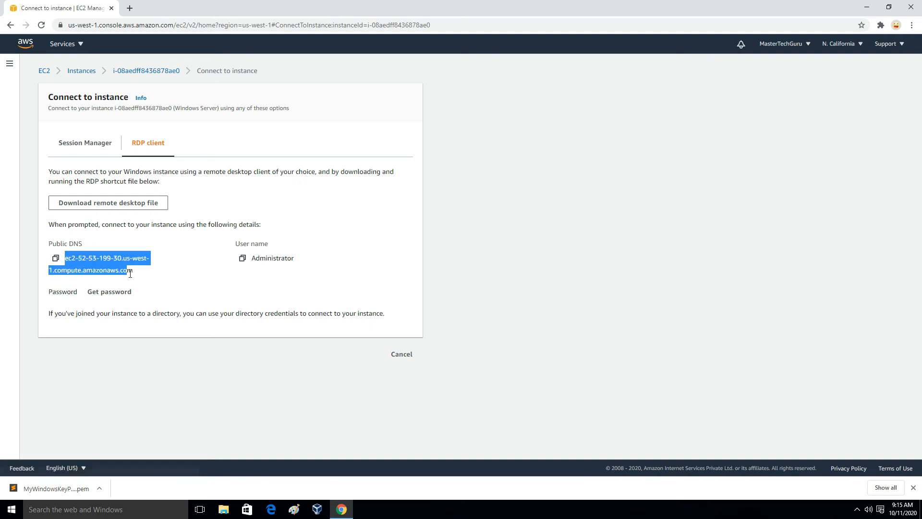
drag(256, 259, 292, 259)
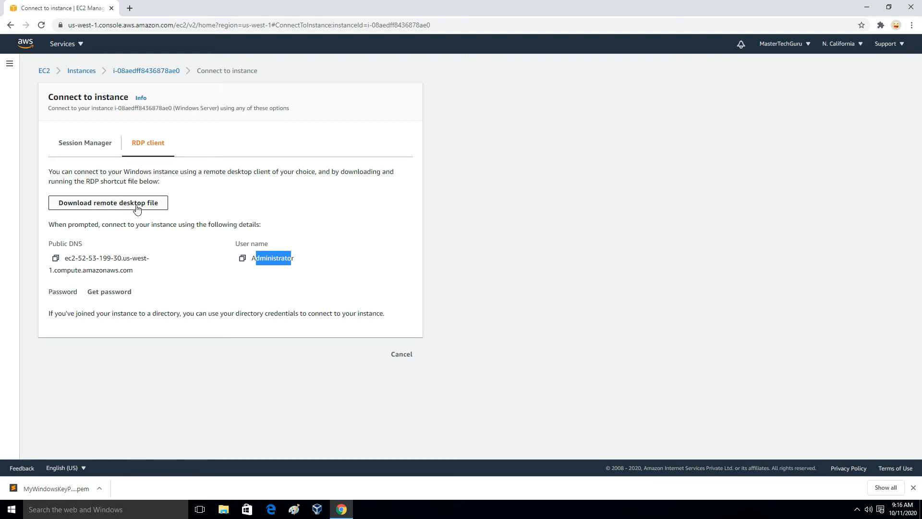
click(122, 204)
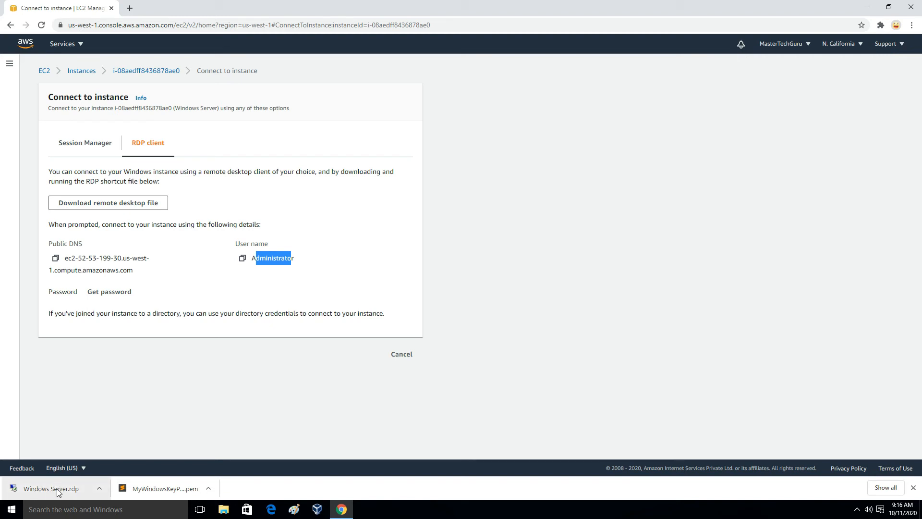
Open Windows Server.rdp from the Downloads folder and connect despite the unknown publisher, up to the Administrator password entry.
click(223, 510)
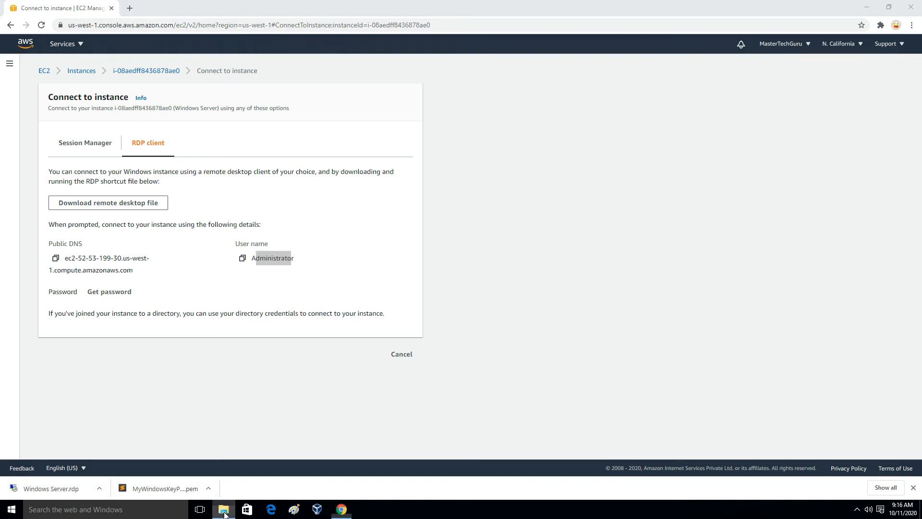
click(32, 160)
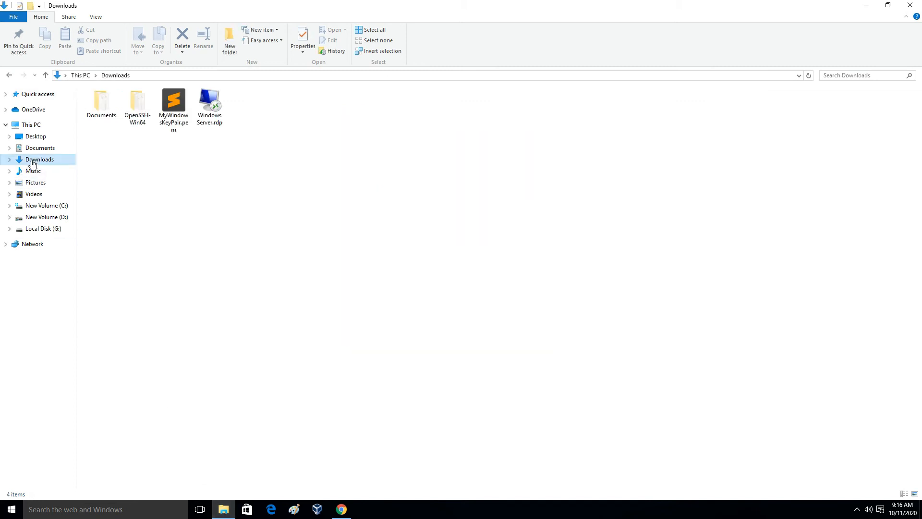
click(210, 118)
double_click(210, 119)
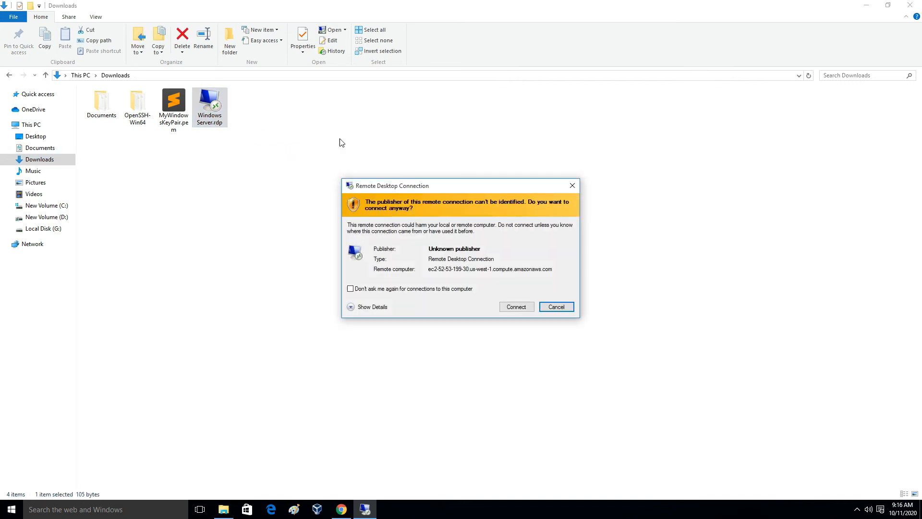
drag(417, 188, 428, 164)
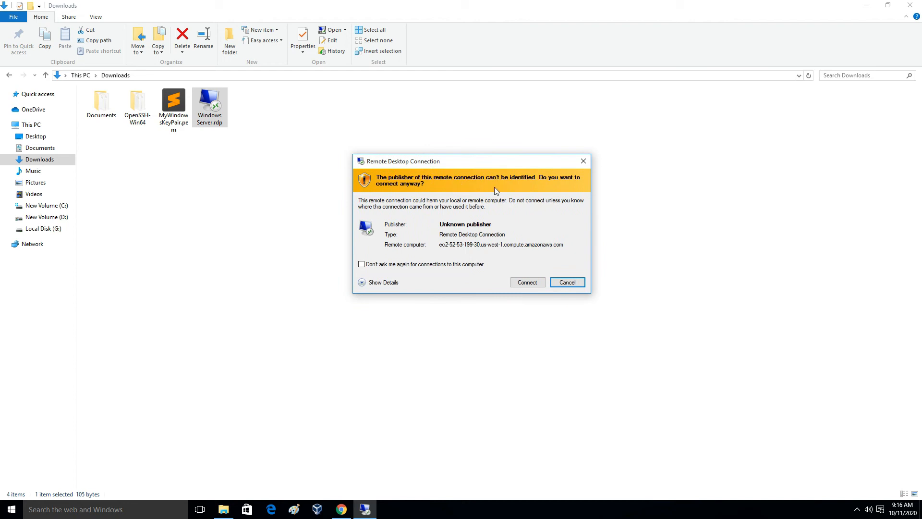
click(527, 283)
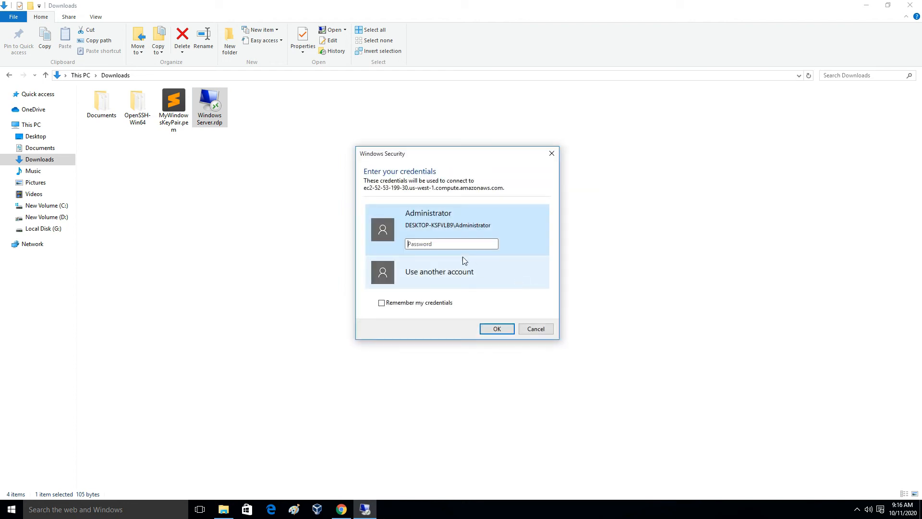
click(461, 244)
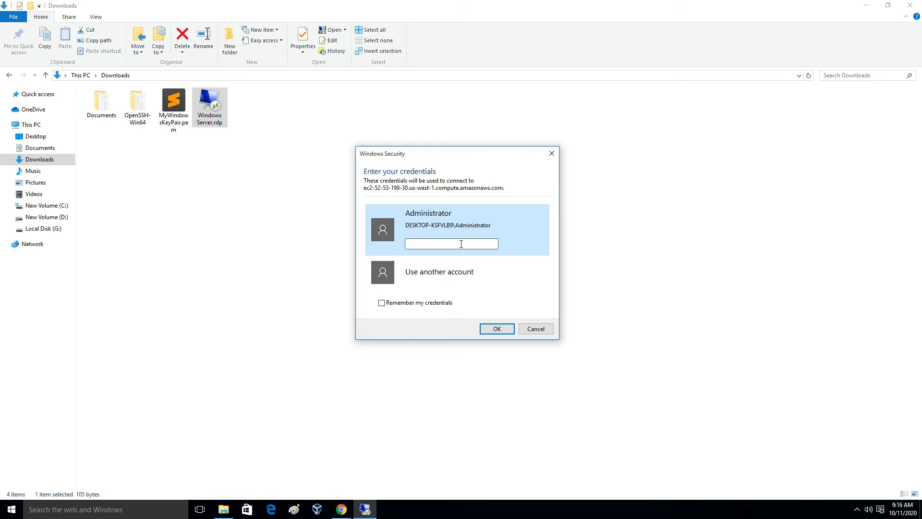
Return to the AWS console and decrypt the instance's Windows password using MyWindowsKeyPair.pem from Downloads.
click(341, 510)
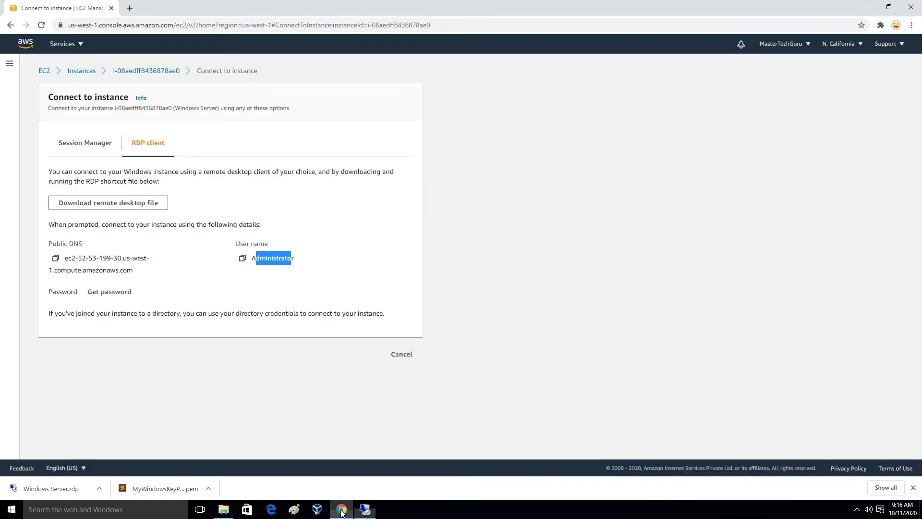
click(284, 419)
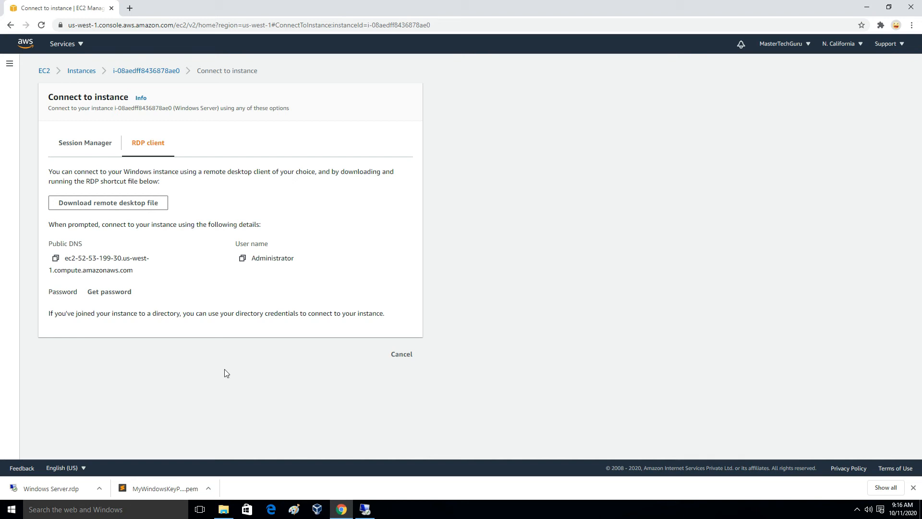
click(107, 293)
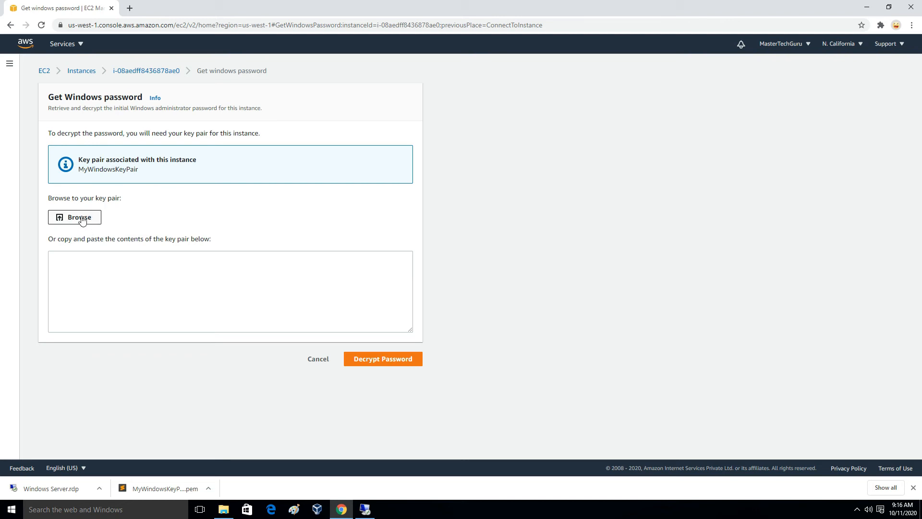
click(79, 219)
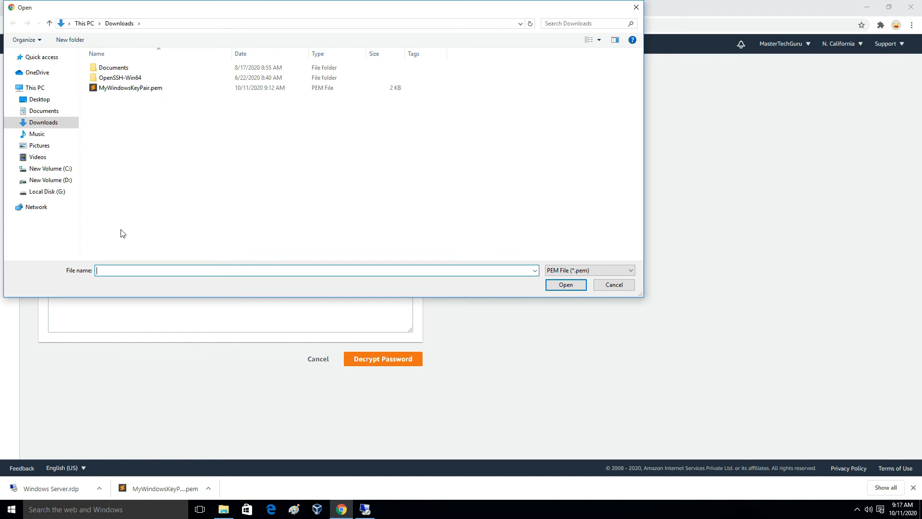
click(126, 91)
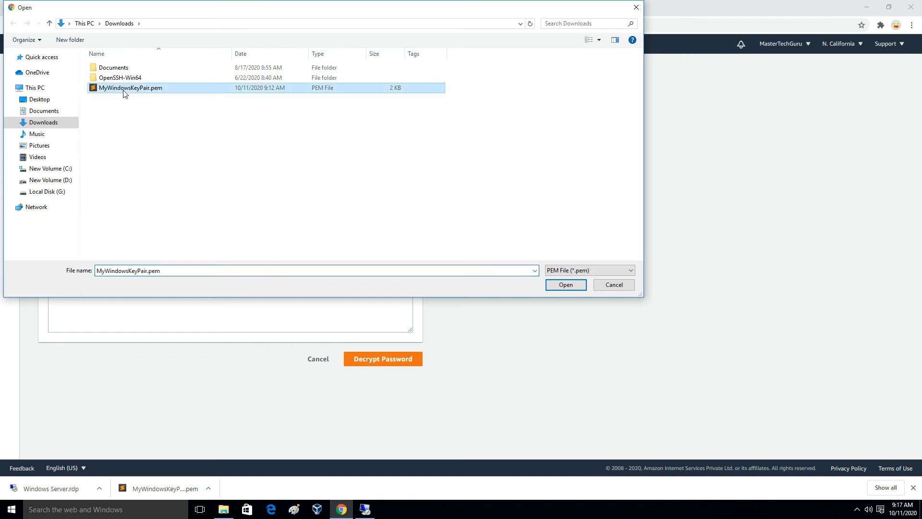
click(559, 285)
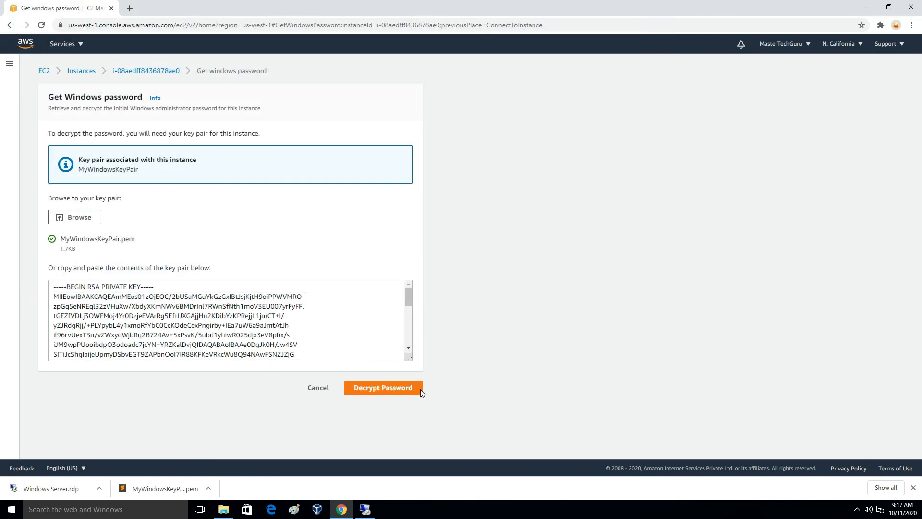
scroll(376, 328, down, 1)
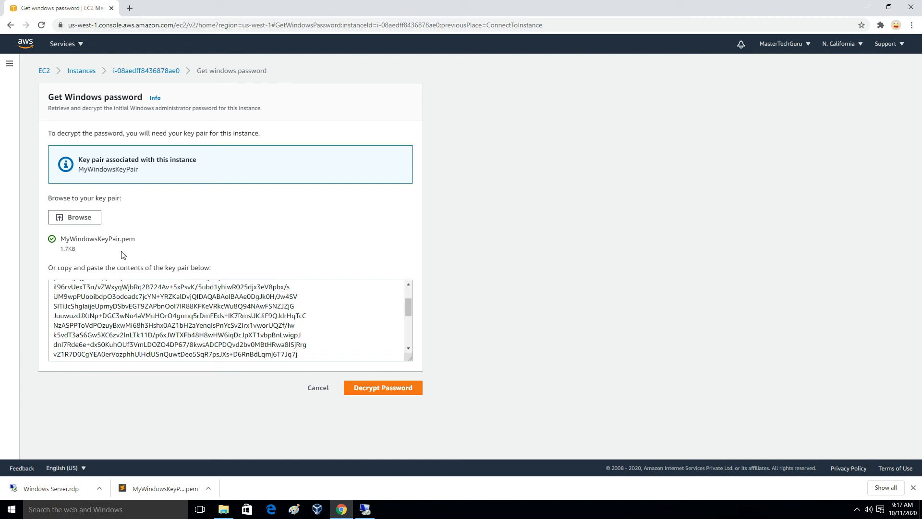
click(373, 389)
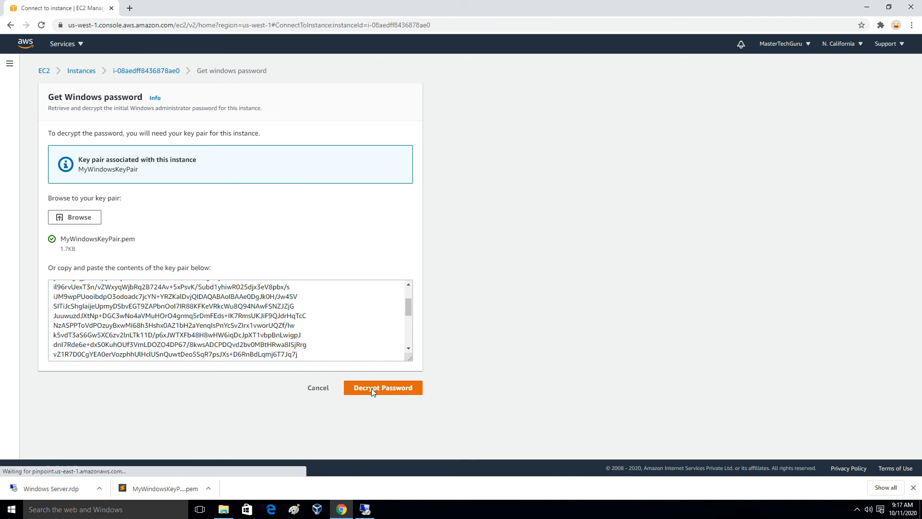
Copy the decrypted password into the Administrator credentials prompt and connect, accepting the unverified certificate.
drag(65, 301, 178, 303)
right_click(106, 299)
click(119, 306)
click(365, 509)
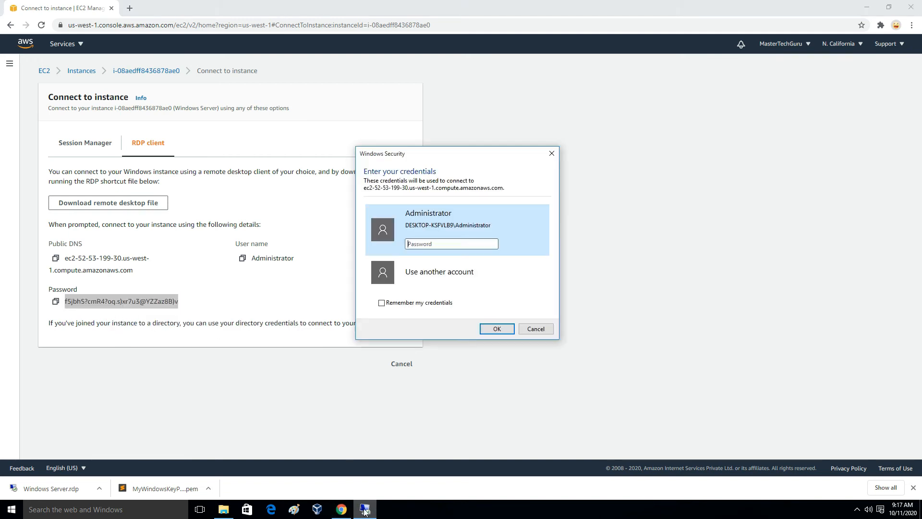
key(ctrl+v)
click(497, 329)
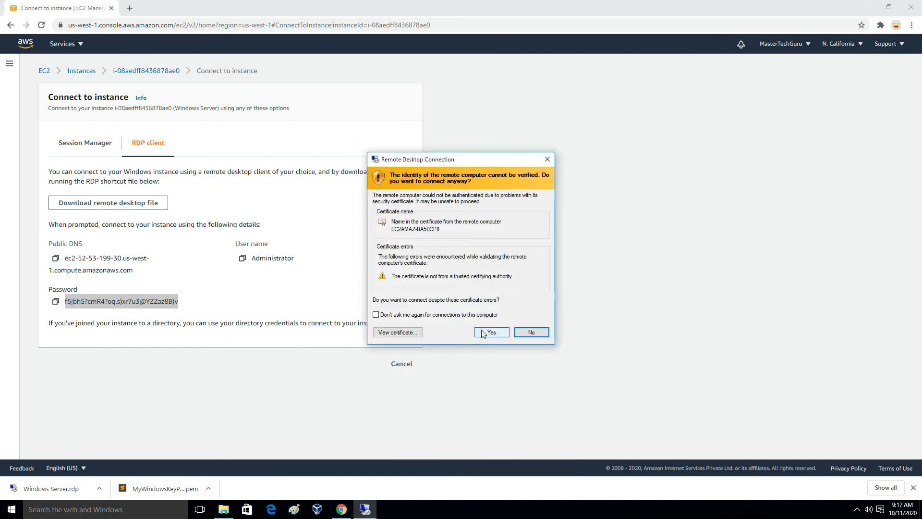
click(485, 332)
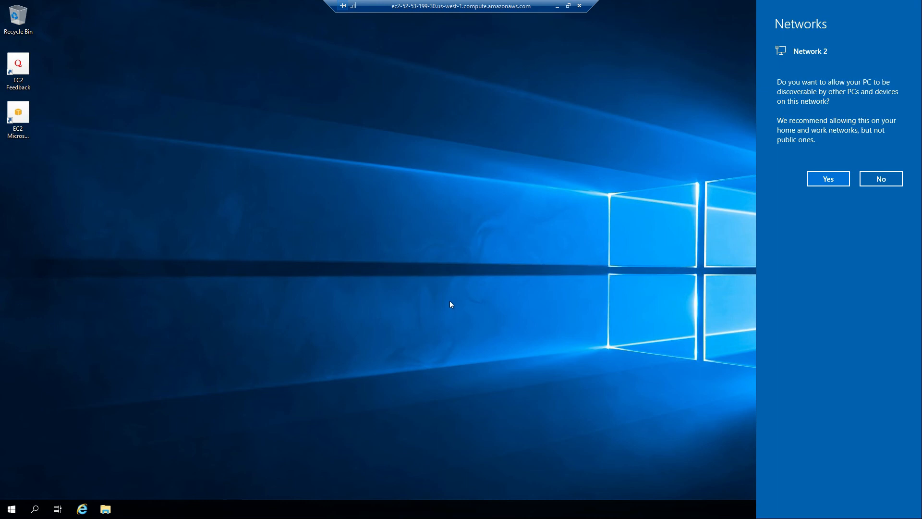
Decline network discovery on the remote server and reduce the full-screen session to a window moved beside the connection details.
click(881, 179)
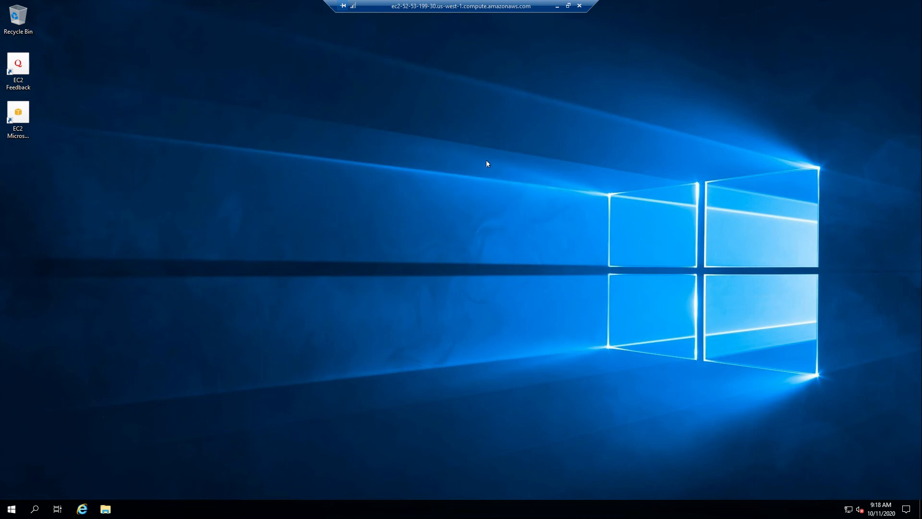
click(569, 6)
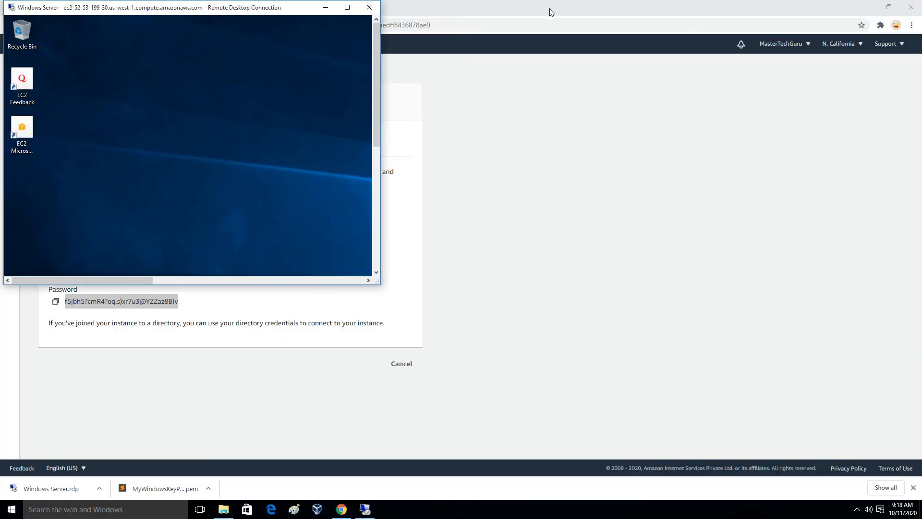
drag(300, 3, 641, 53)
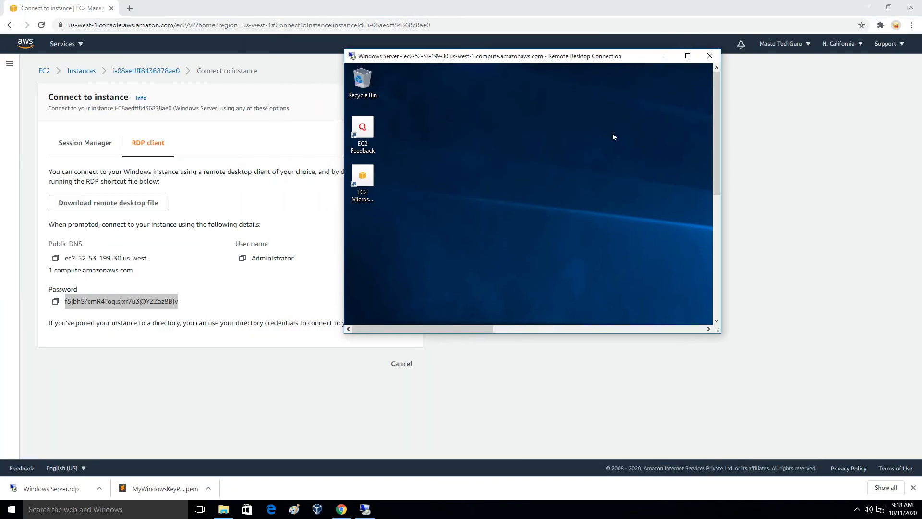
mouse_move(716, 114)
mouse_down()
mouse_move(717, 209)
mouse_move(687, 113)
mouse_move(701, 138)
mouse_move(701, 108)
mouse_up()
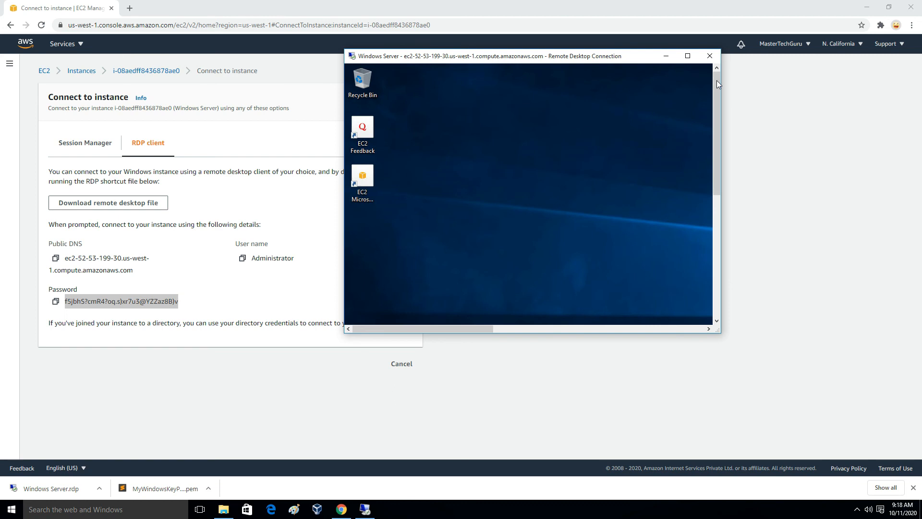
Disconnect the remote session and launch the Remote Desktop Connection app on the local computer.
click(710, 61)
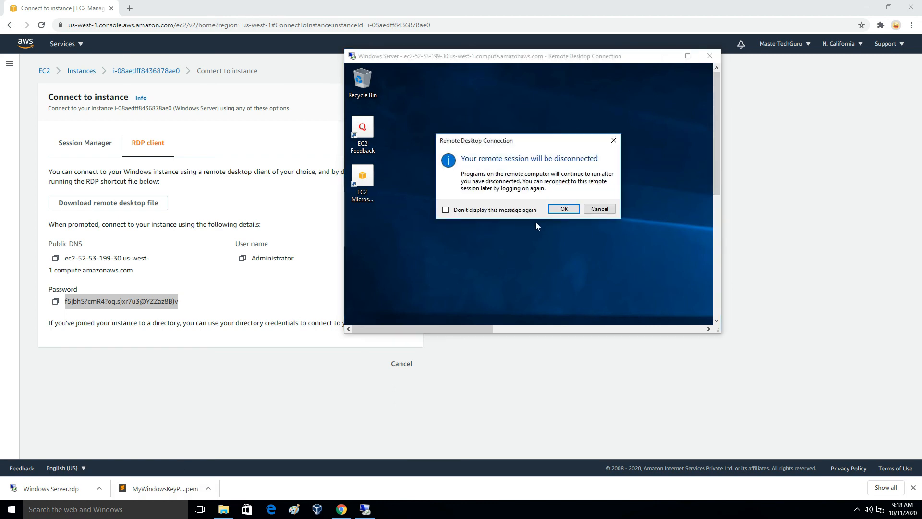
click(563, 208)
key(super)
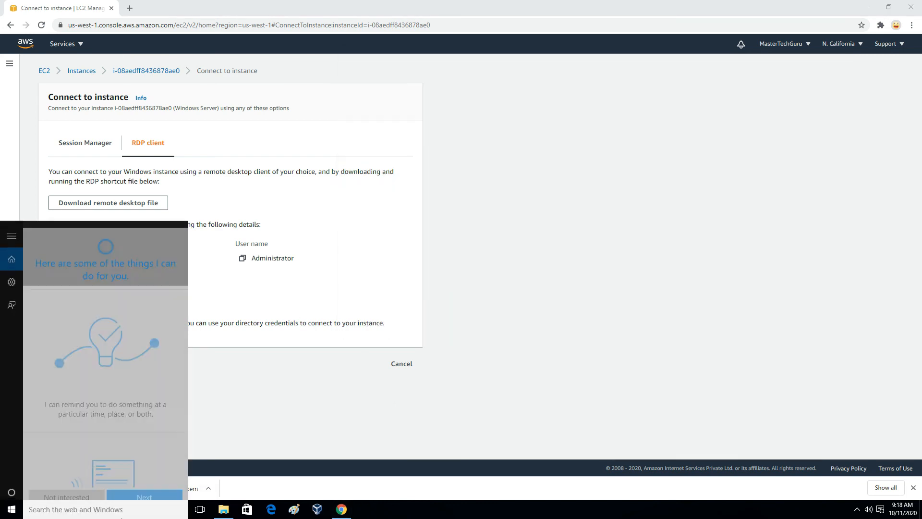
text(remote d)
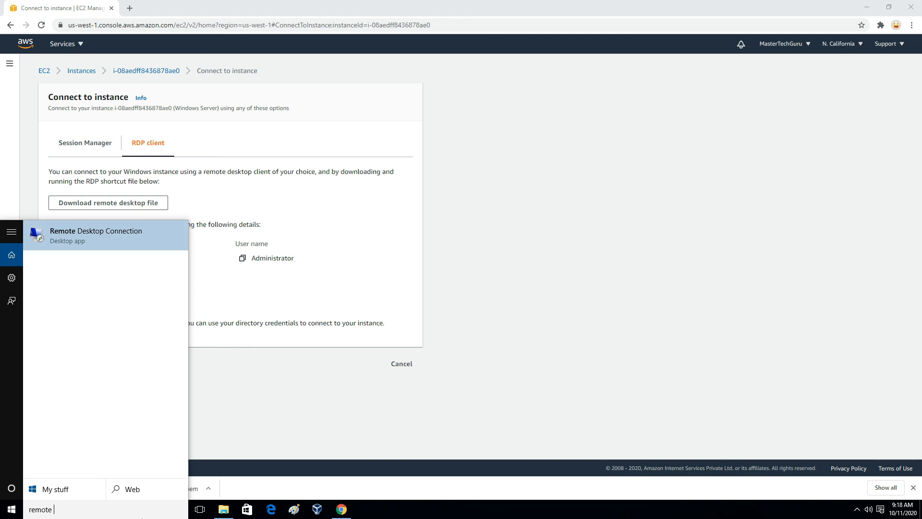
click(115, 235)
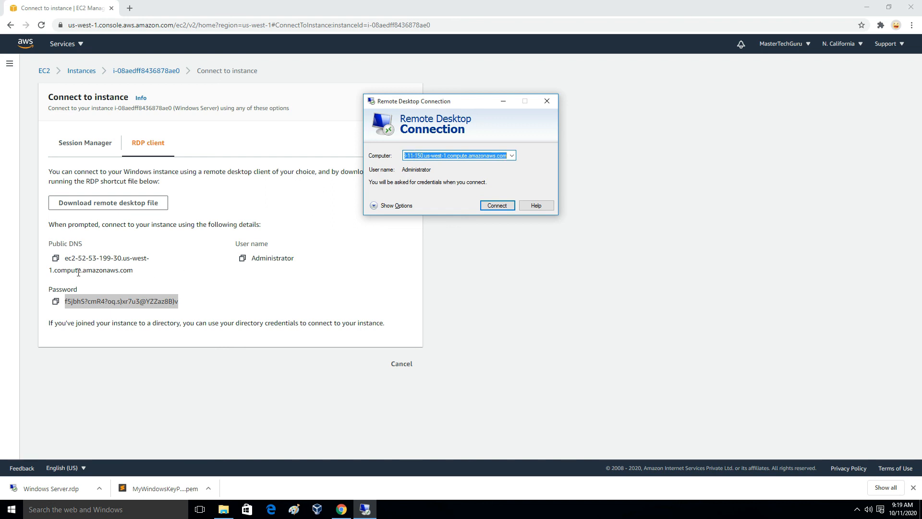
Try connecting to the prefilled computer, then replace it with the instance's public DNS copied from the AWS console and connect.
click(486, 204)
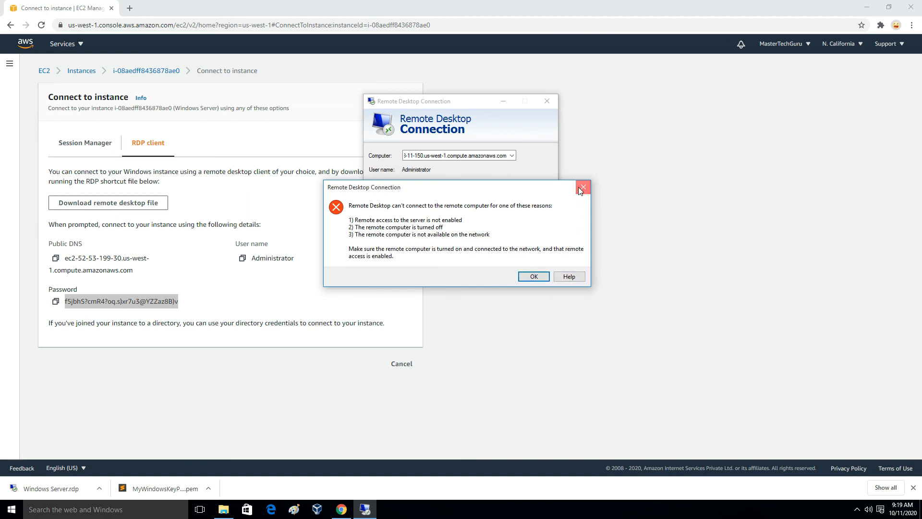
click(582, 188)
click(56, 259)
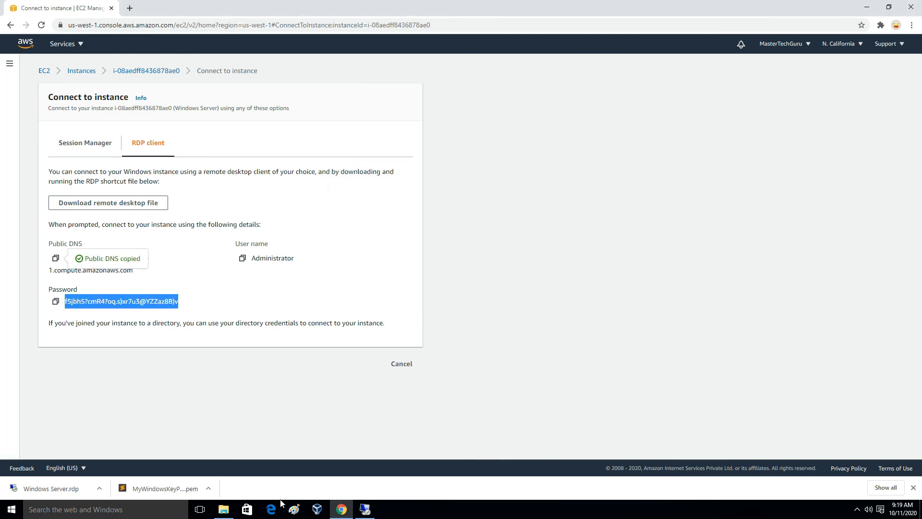
click(365, 509)
double_click(452, 154)
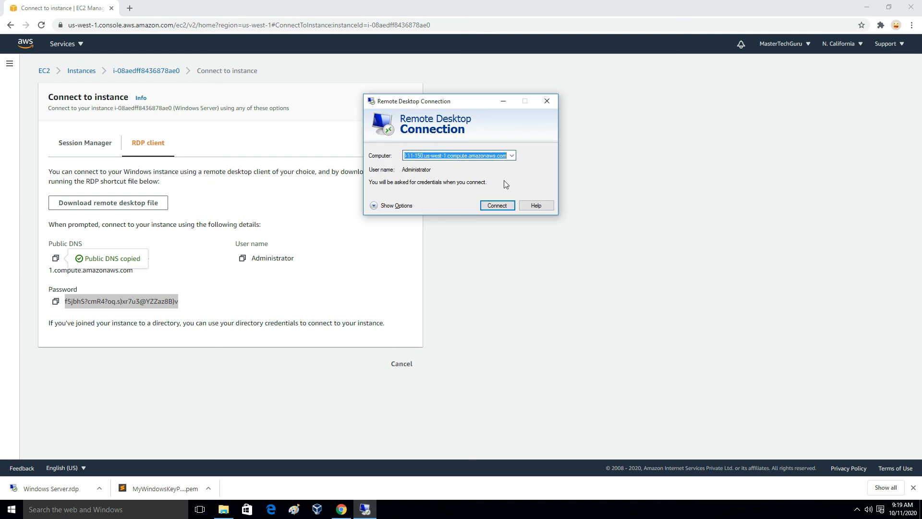
key(ctrl+v)
click(493, 206)
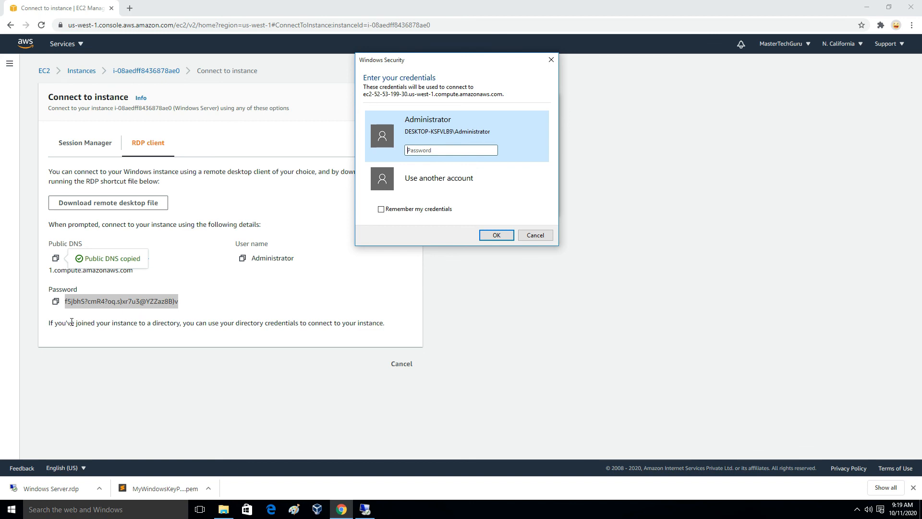
Copy the instance's Administrator password from the AWS console into the credentials prompt and submit it to start the remote session.
click(56, 302)
click(365, 509)
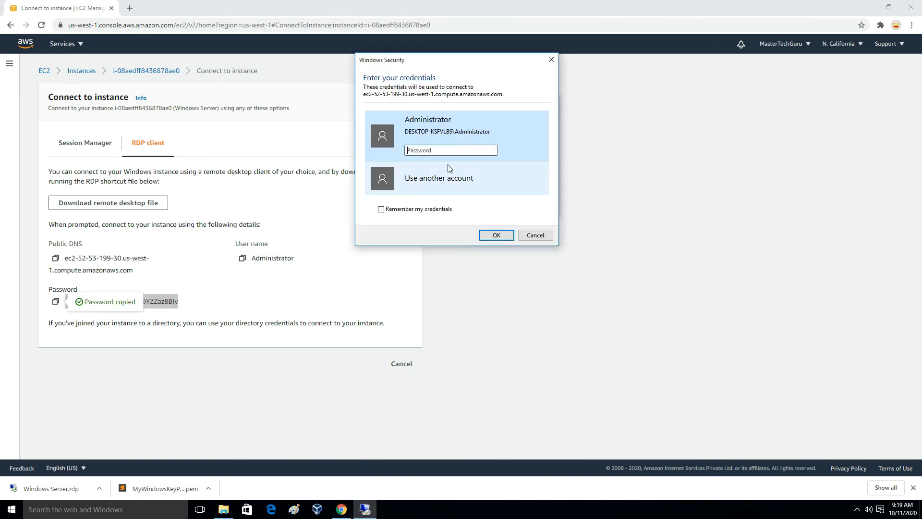
key(ctrl+v)
click(497, 235)
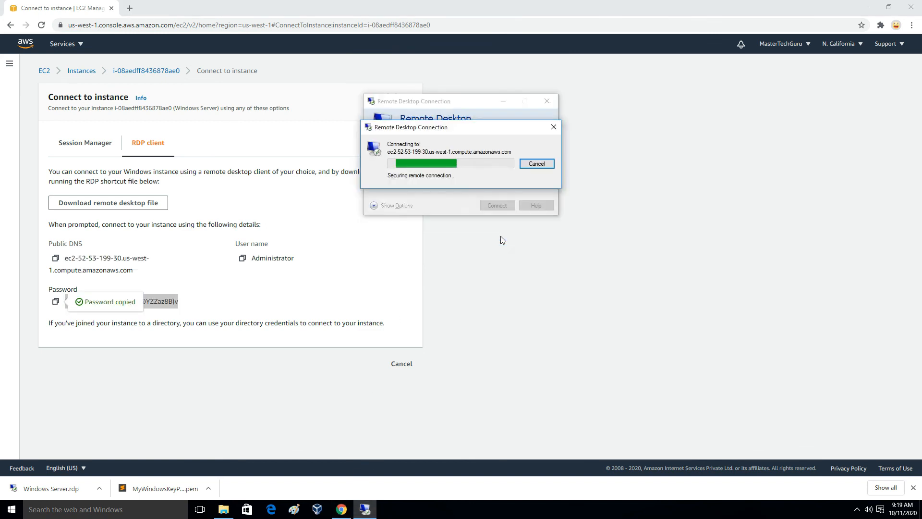
click(490, 239)
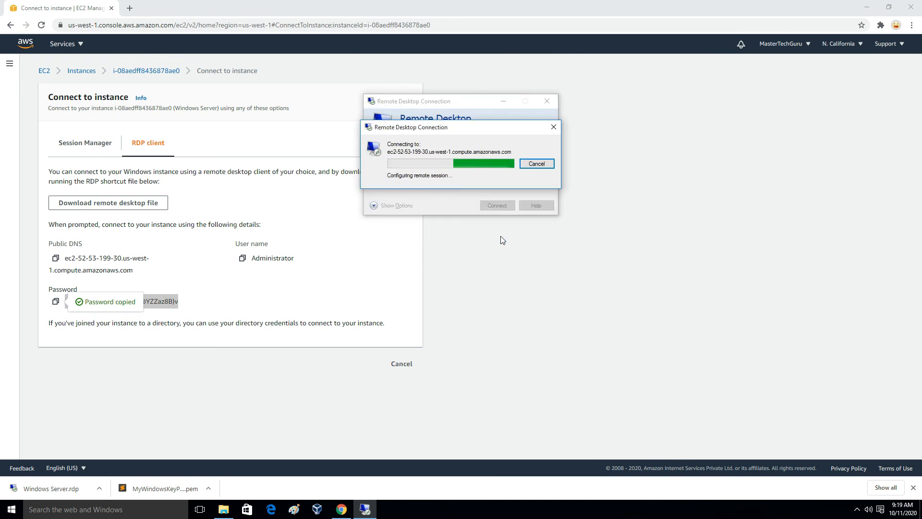